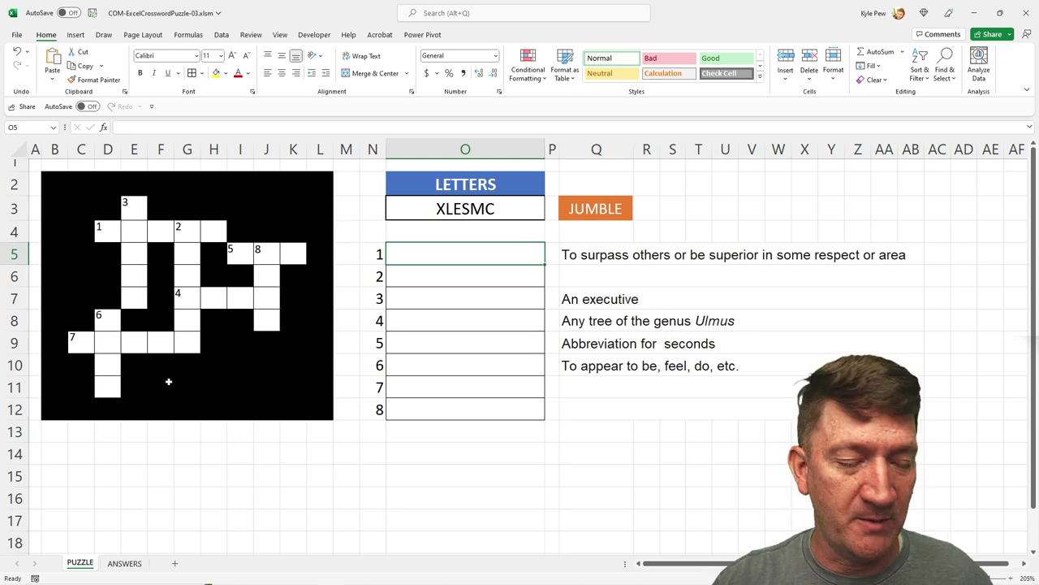
drag(74, 553, 98, 499)
drag(132, 553, 147, 503)
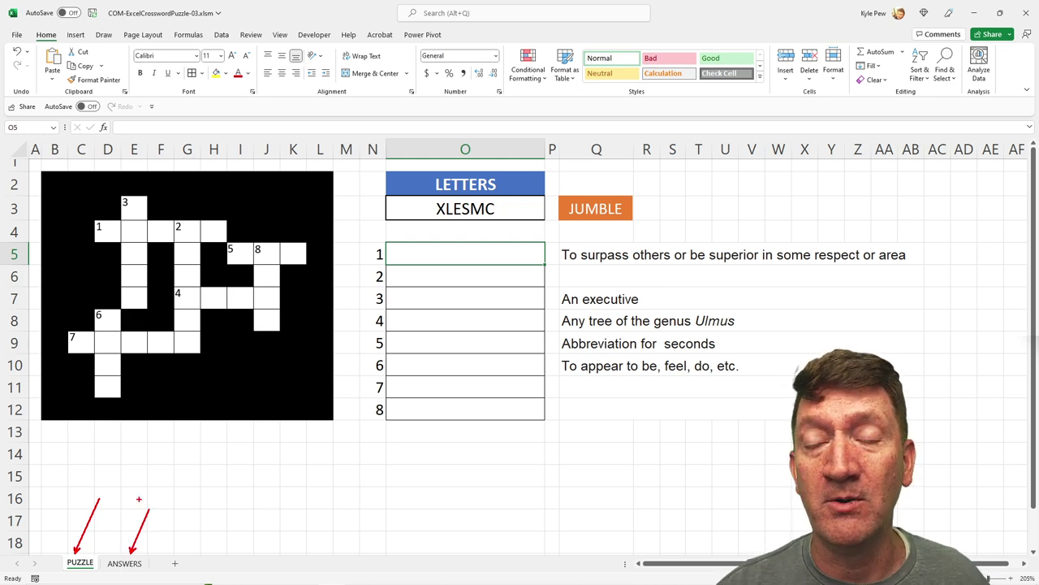
key(Escape)
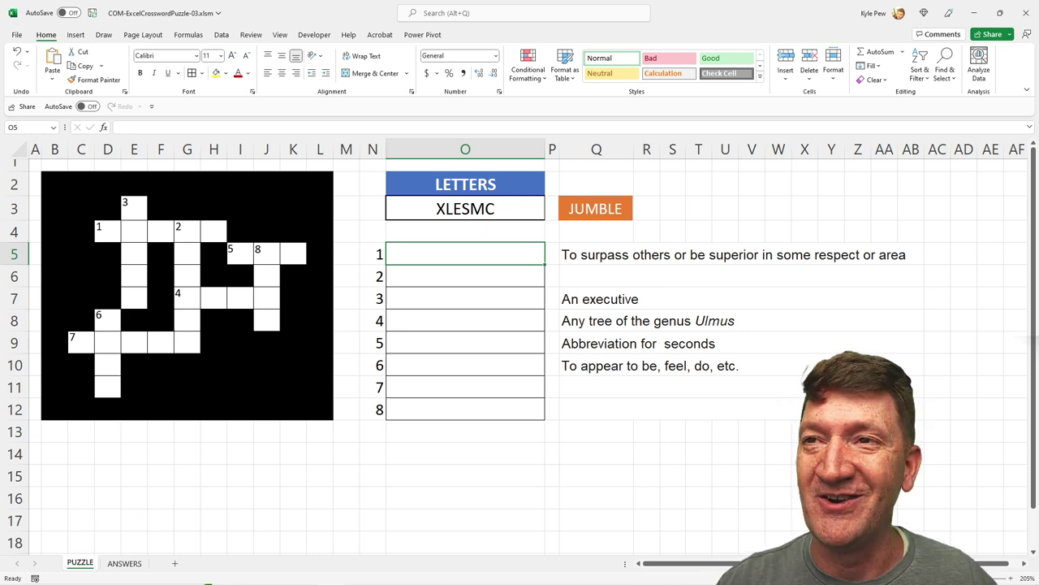
mouse_move(31, 162)
mouse_down()
mouse_move(225, 344)
mouse_move(349, 441)
mouse_up()
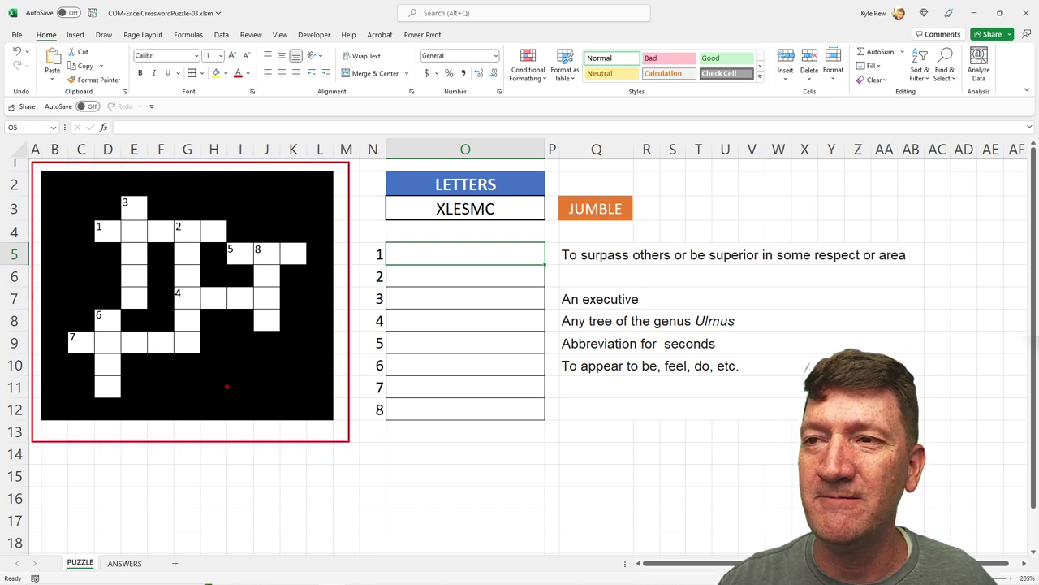
drag(266, 237, 295, 198)
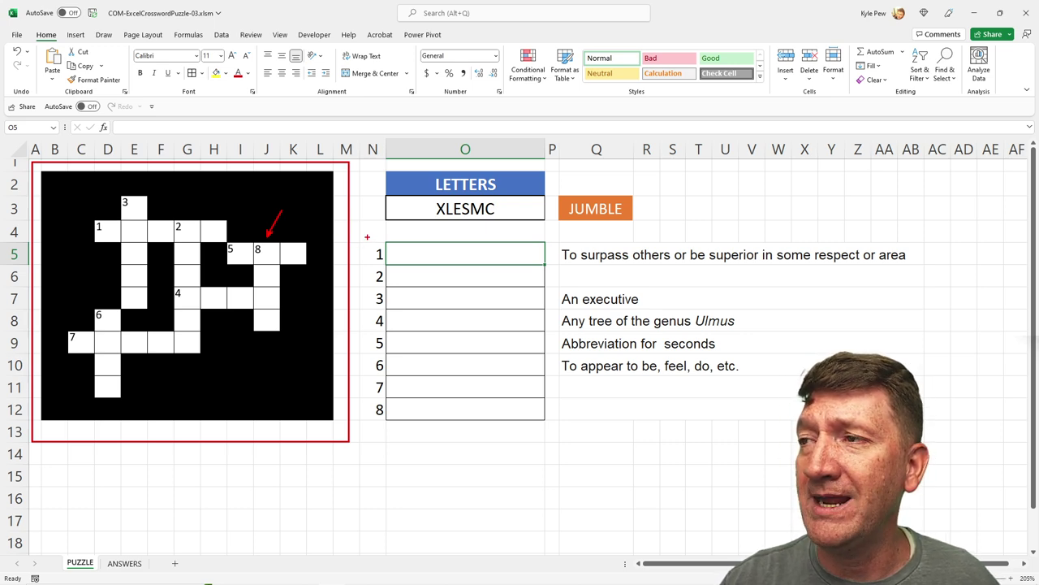
drag(367, 238, 550, 433)
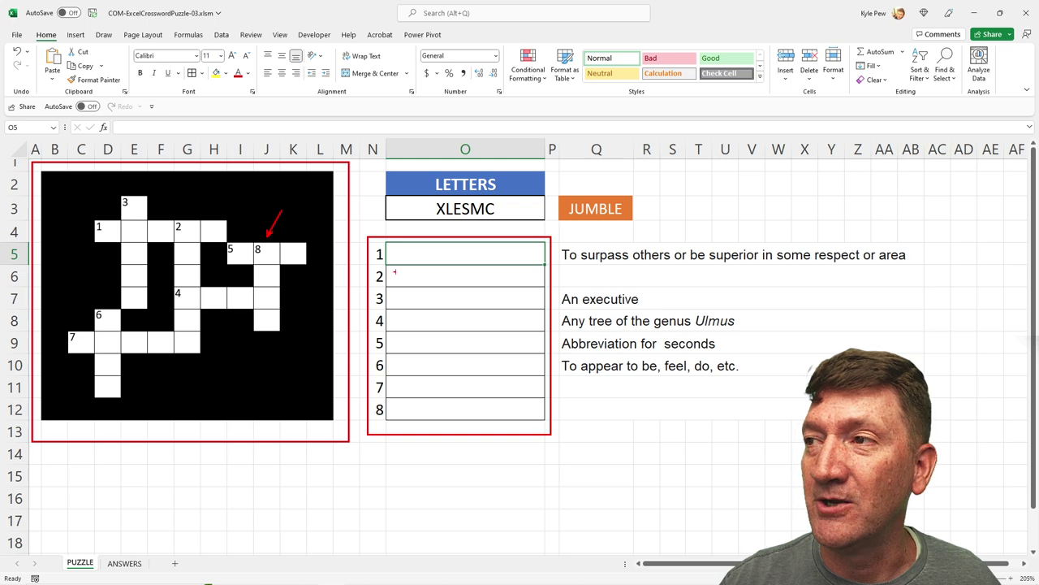
key(Escape)
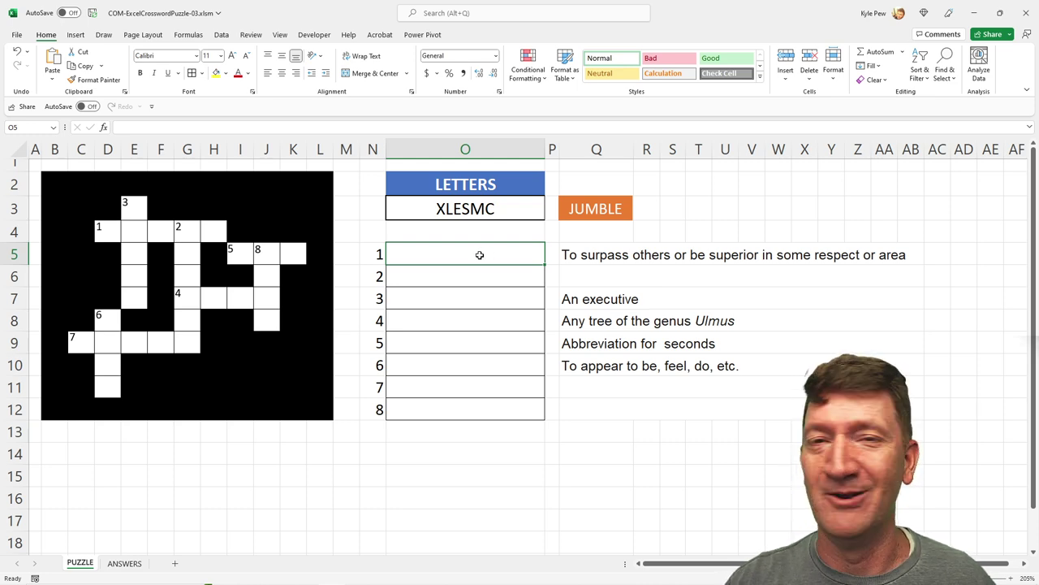
Enter Excel as the answer to clue 1 in cell O5 of the PUZZLE sheet.
text(Excel)
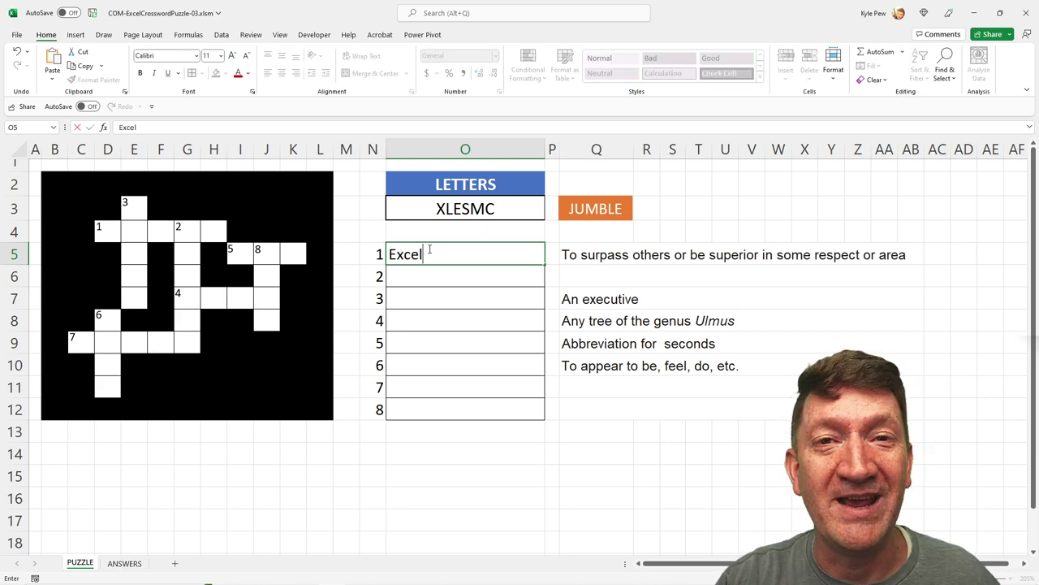
key(Return)
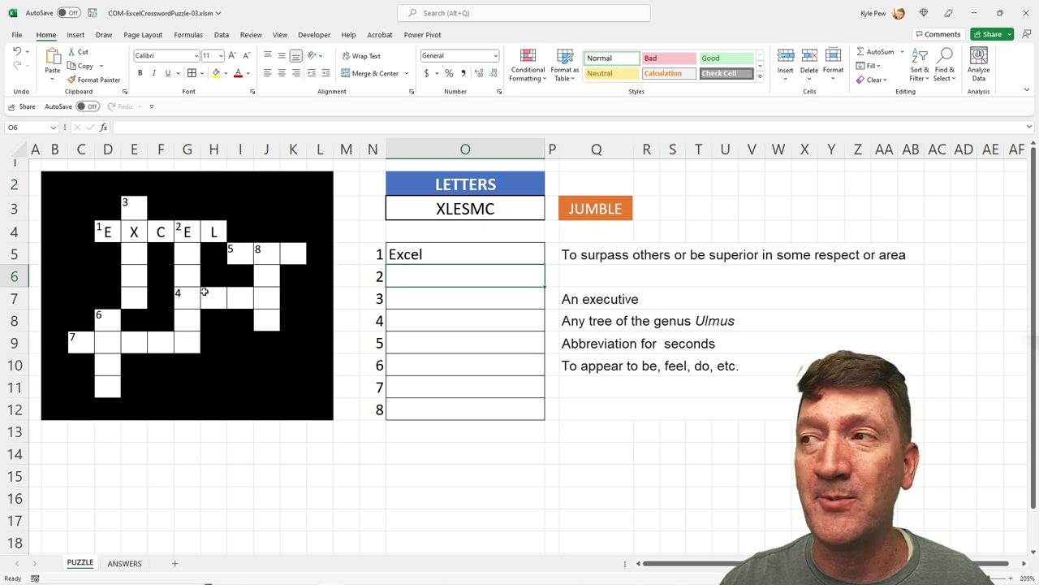
Try a wrong word as the answer to clue 3 in cell O7 and clear the entry.
click(401, 302)
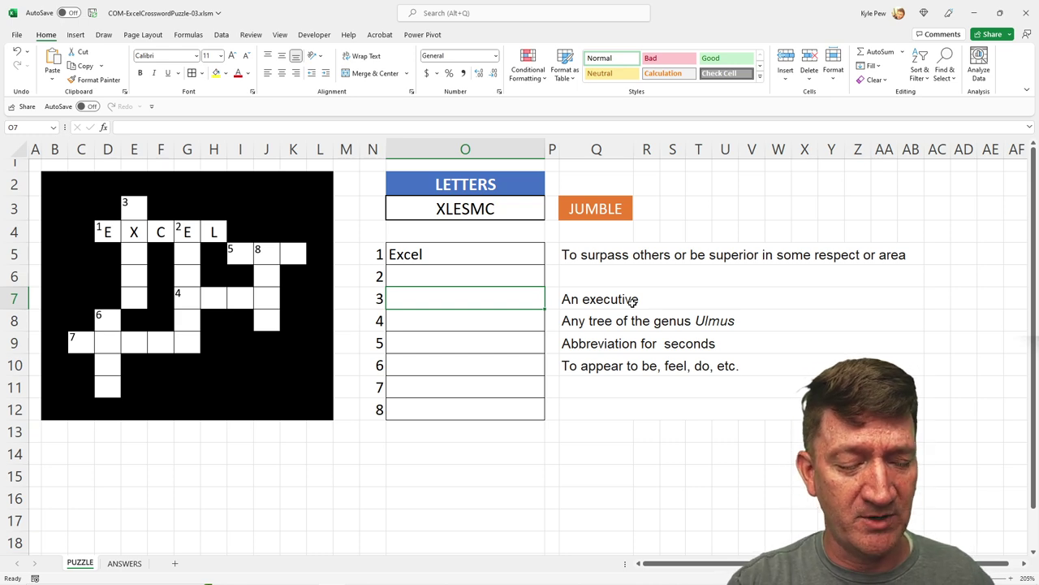
text(Bob)
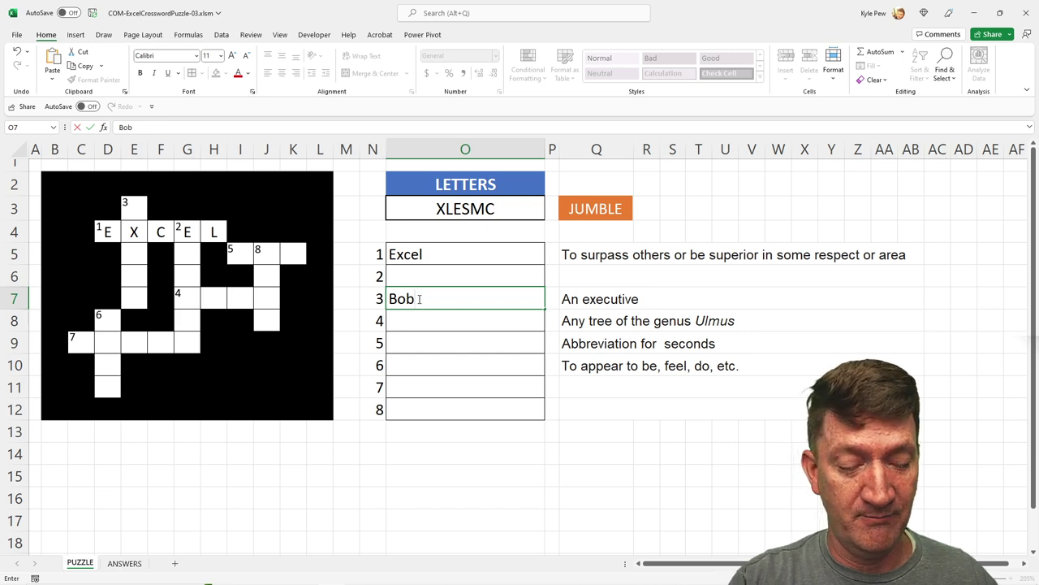
text(by)
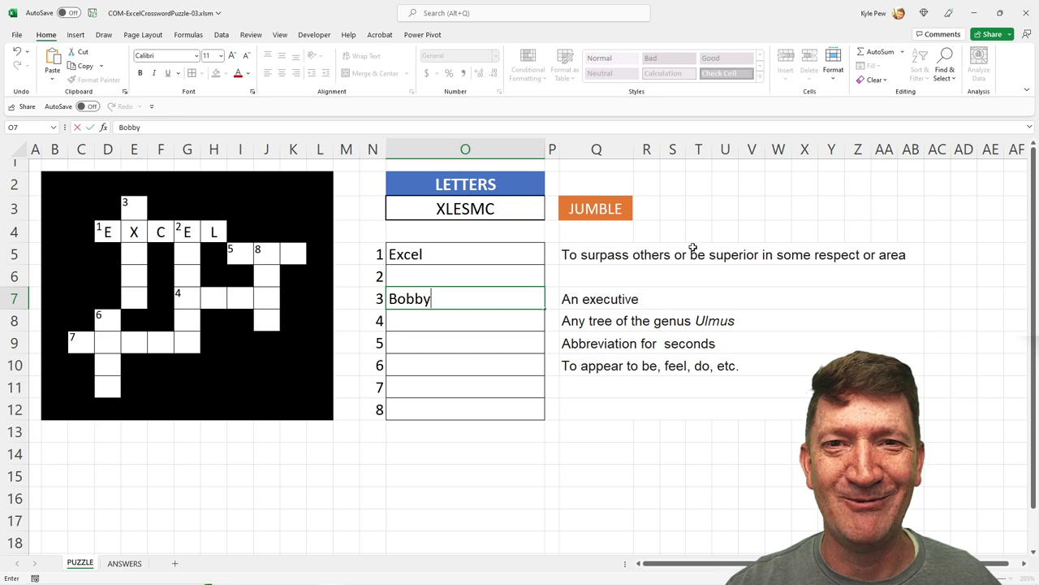
key(Return)
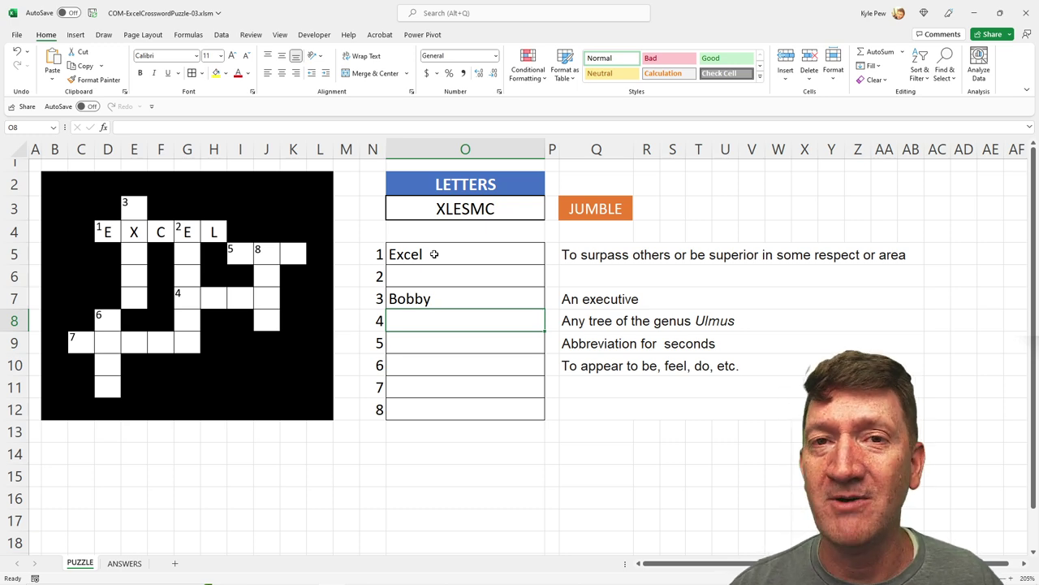
click(408, 302)
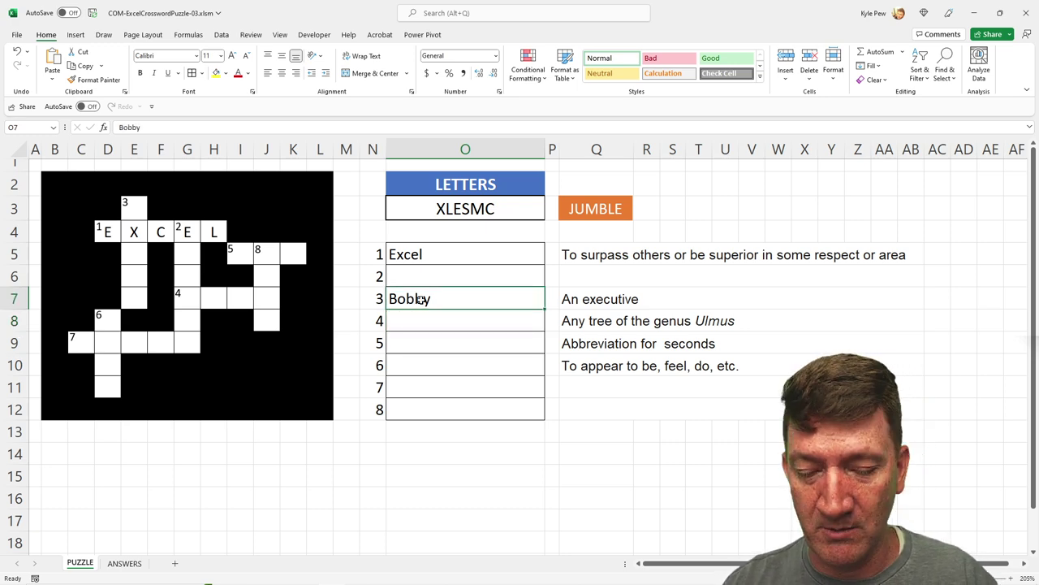
key(Delete)
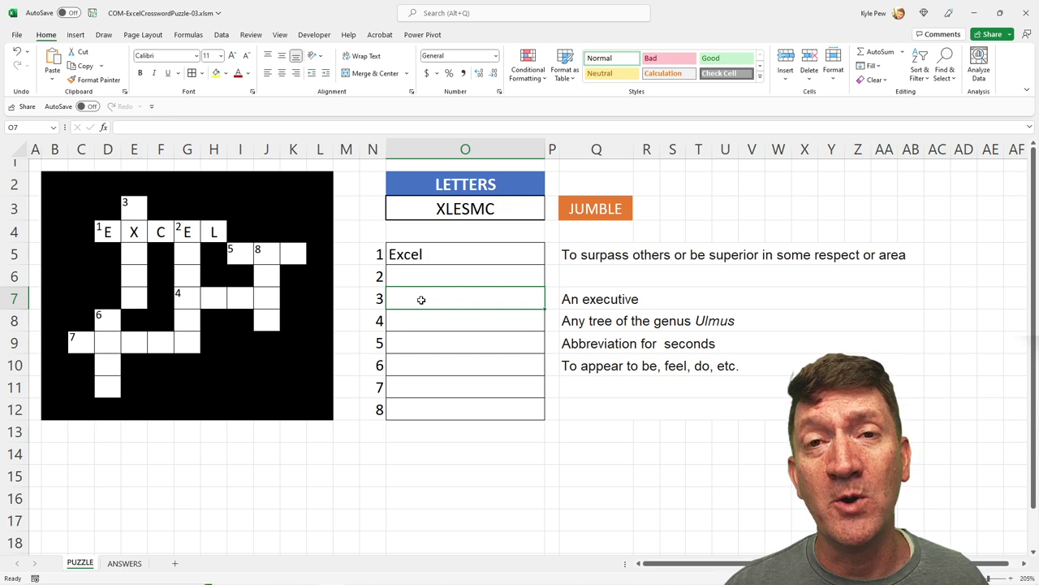
On the ANSWERS sheet, examine the numbered answer list and the IF, ISNA and MATCH formula in cell C1.
click(122, 562)
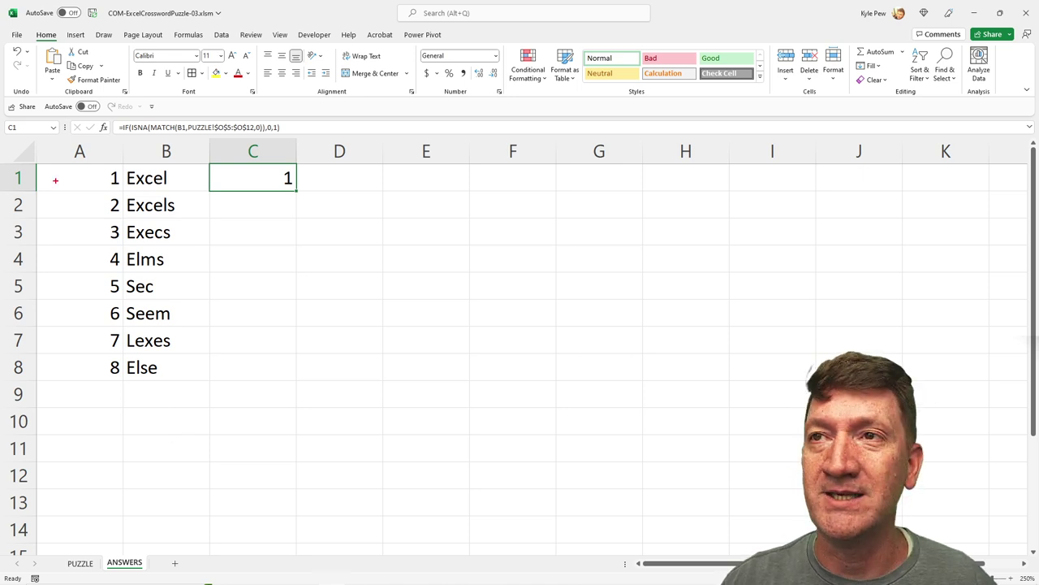
drag(25, 146, 358, 414)
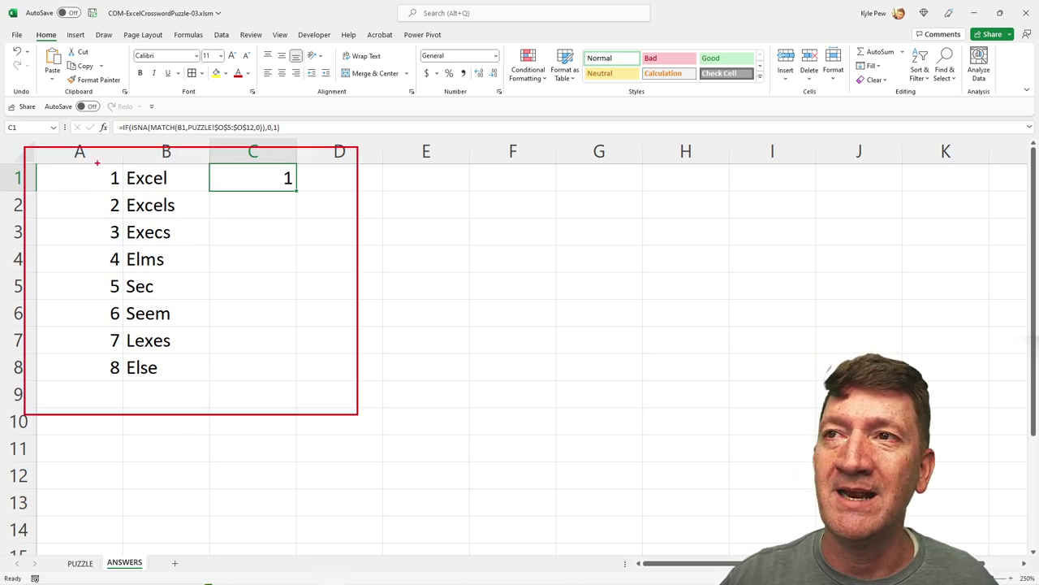
drag(95, 154, 107, 98)
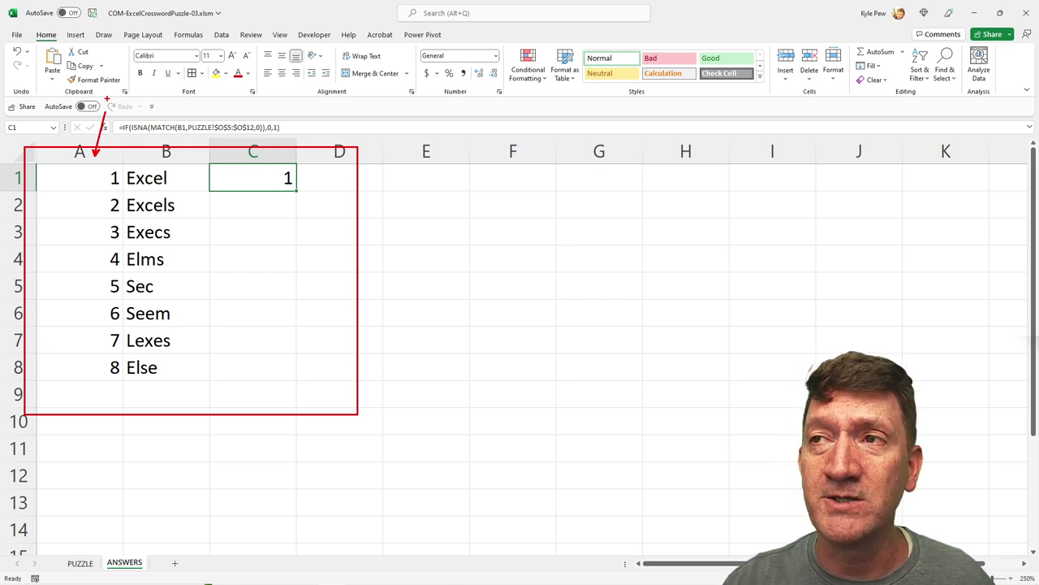
drag(176, 155, 181, 117)
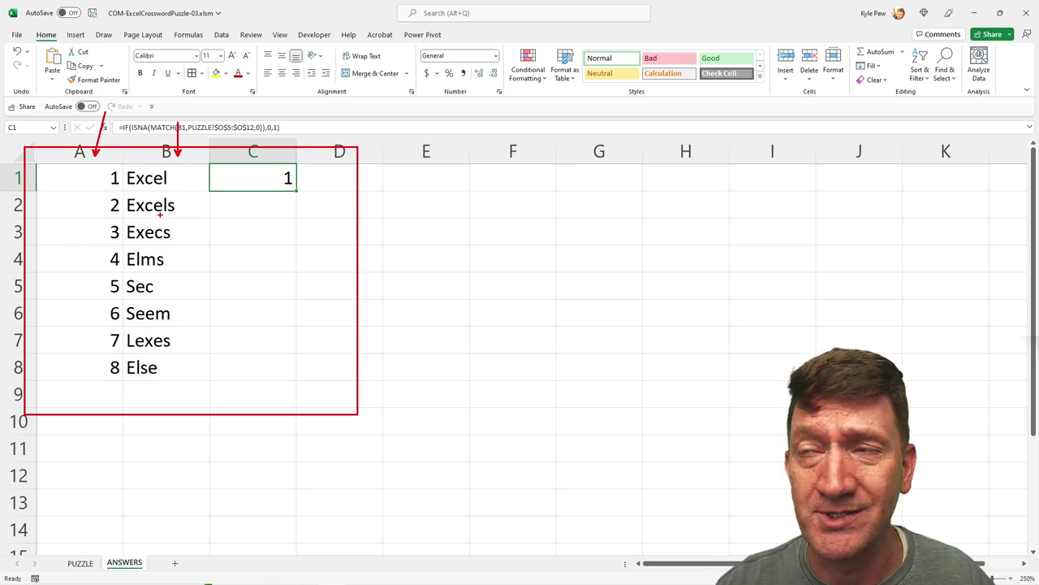
drag(274, 149, 314, 95)
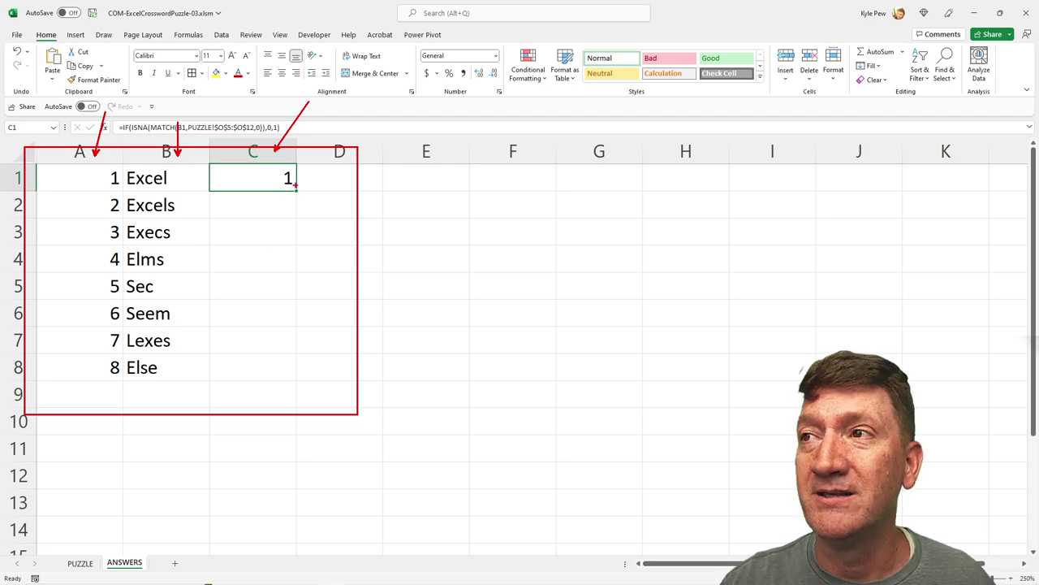
drag(297, 177, 370, 175)
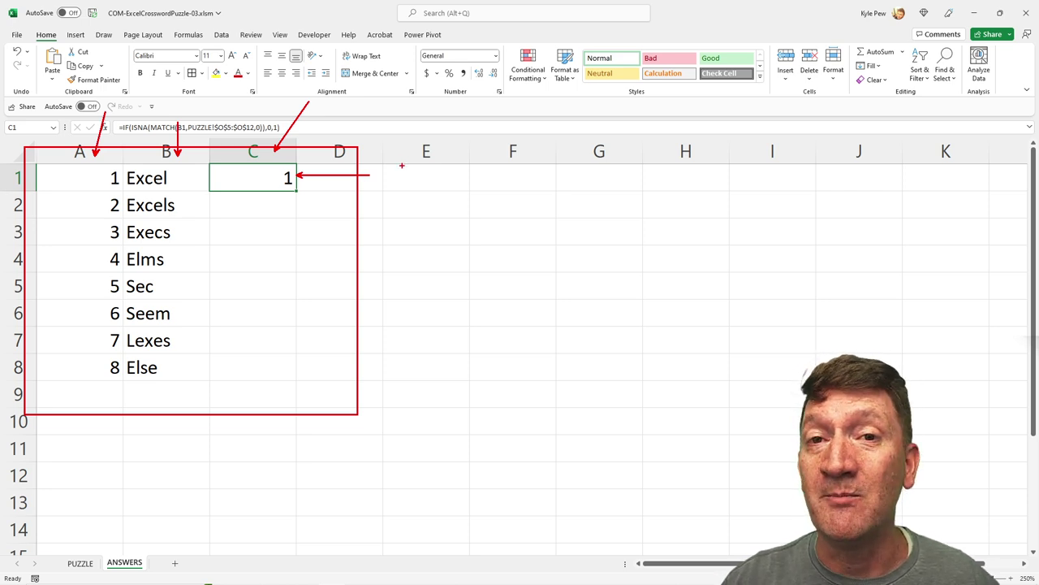
key(Escape)
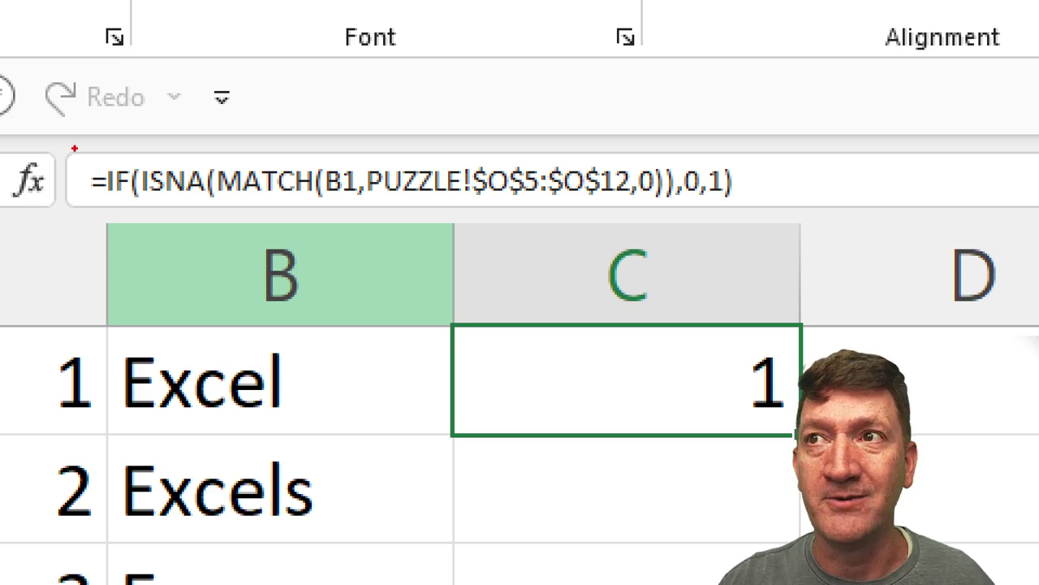
drag(106, 159, 80, 81)
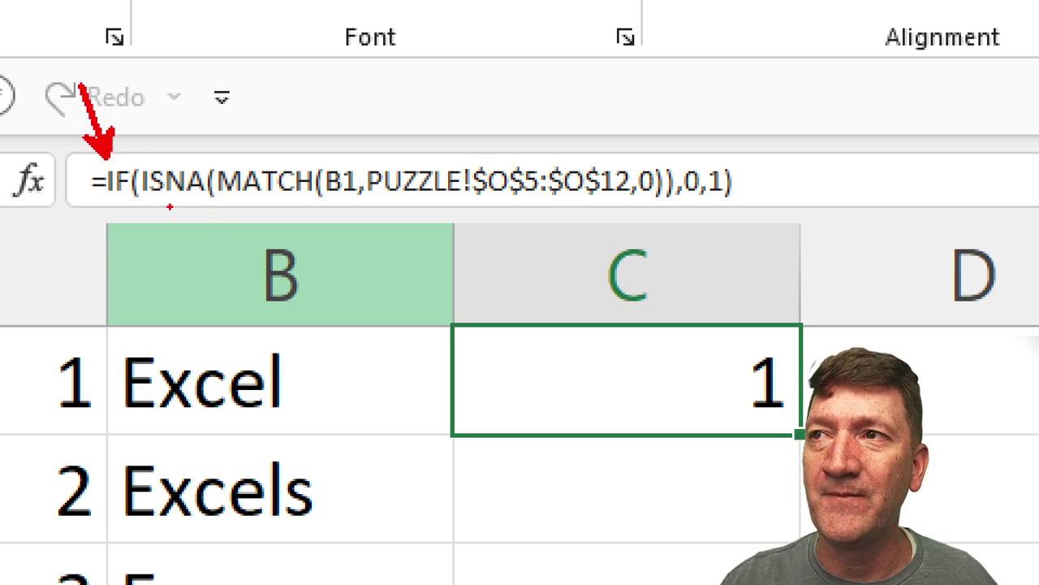
drag(167, 202, 167, 294)
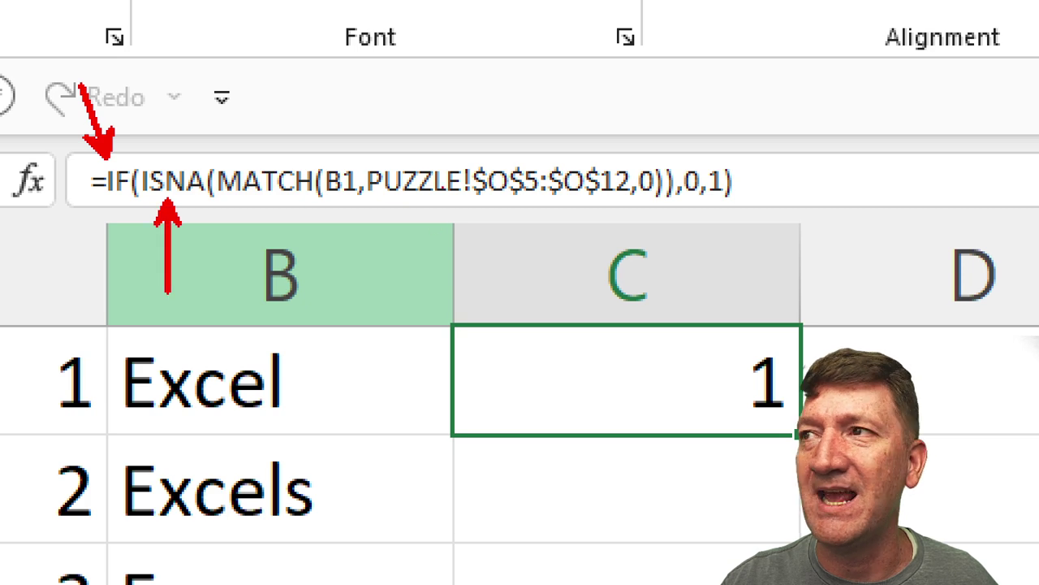
drag(247, 160, 267, 88)
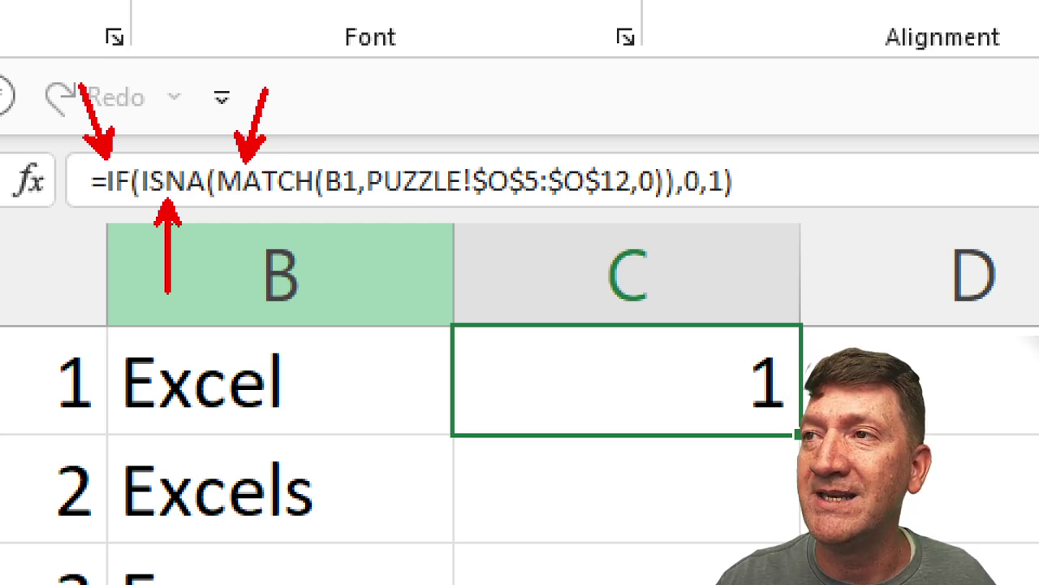
drag(219, 198, 526, 199)
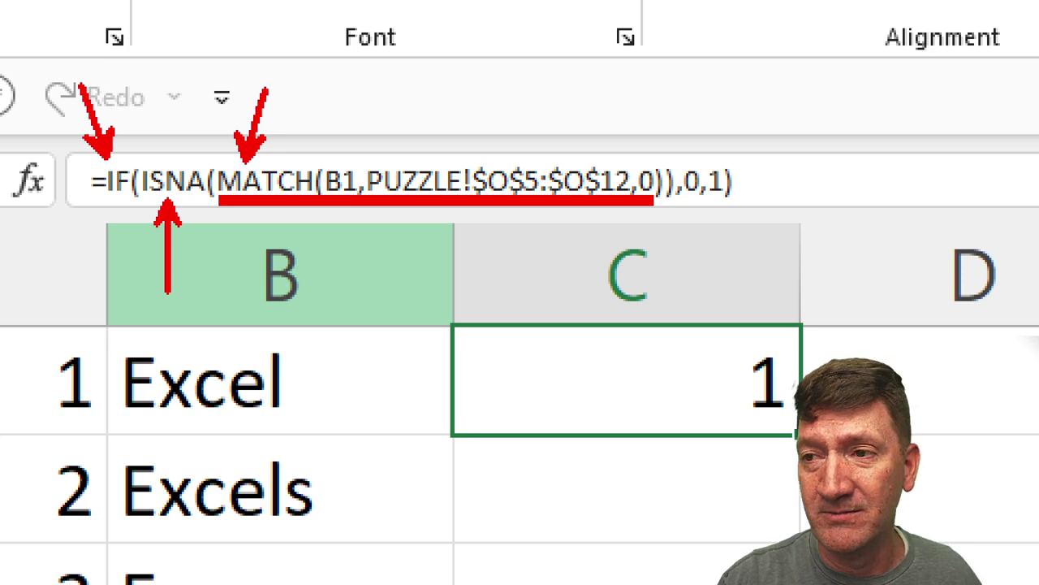
drag(341, 203, 235, 370)
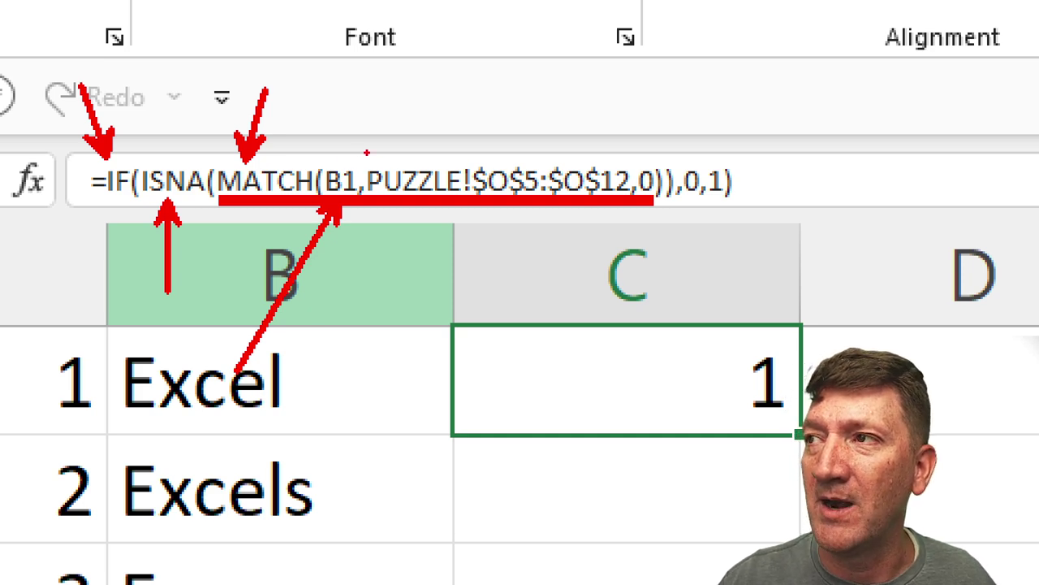
mouse_move(365, 151)
mouse_down()
mouse_move(398, 209)
mouse_move(633, 213)
mouse_up()
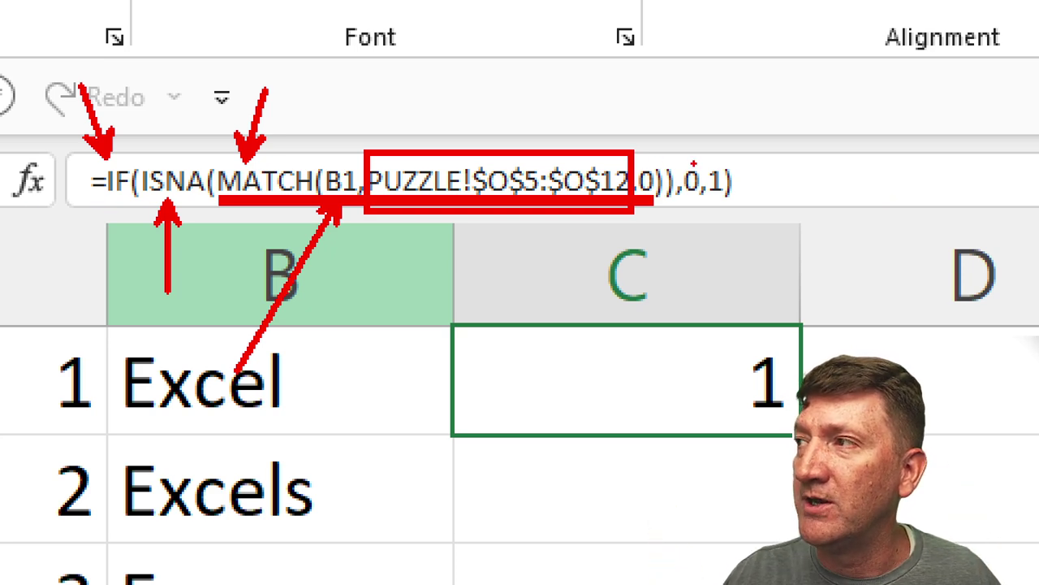
drag(693, 163, 691, 77)
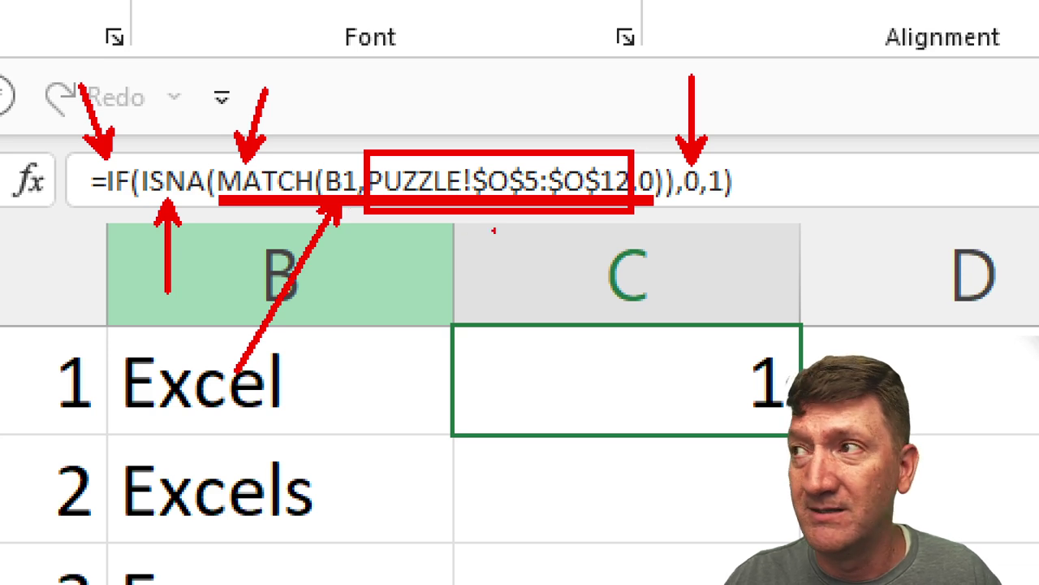
drag(721, 199, 812, 261)
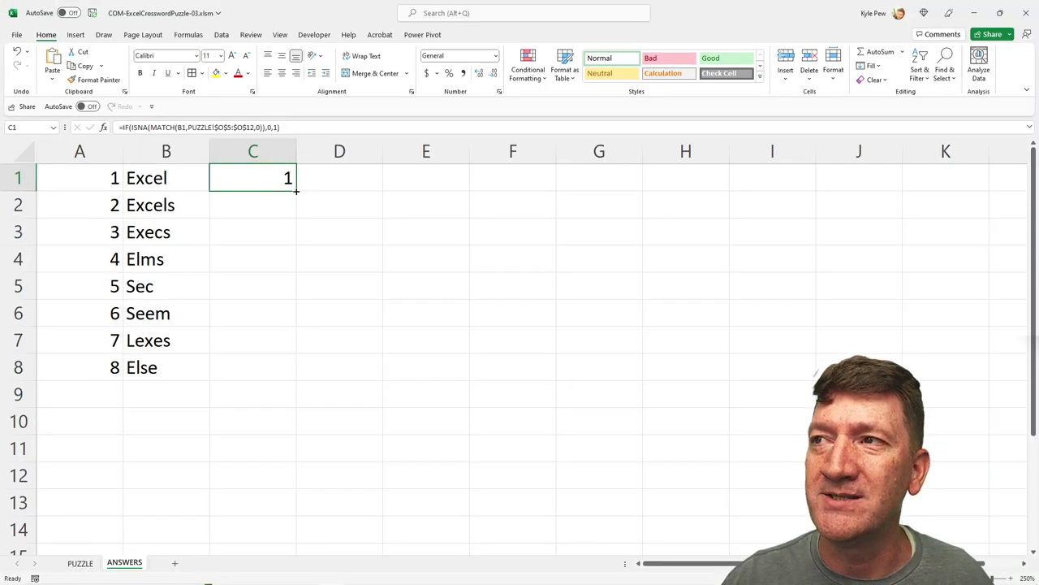
Fill the formula in C1 down to C8 so every listed answer has a check.
drag(296, 189, 286, 378)
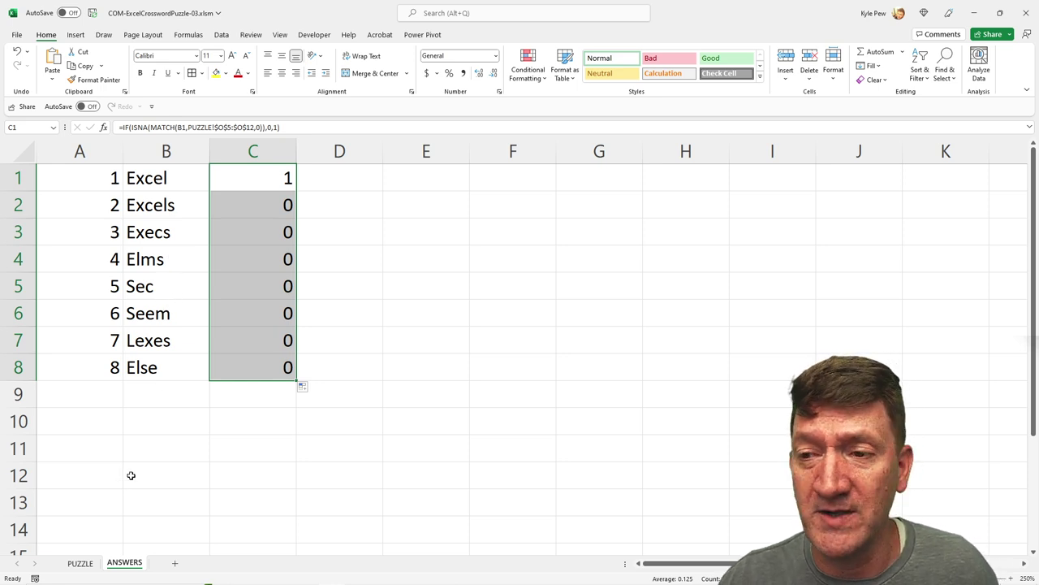
Enter Execs as the answer to clue 3 in cell O7 of the PUZZLE sheet.
click(78, 562)
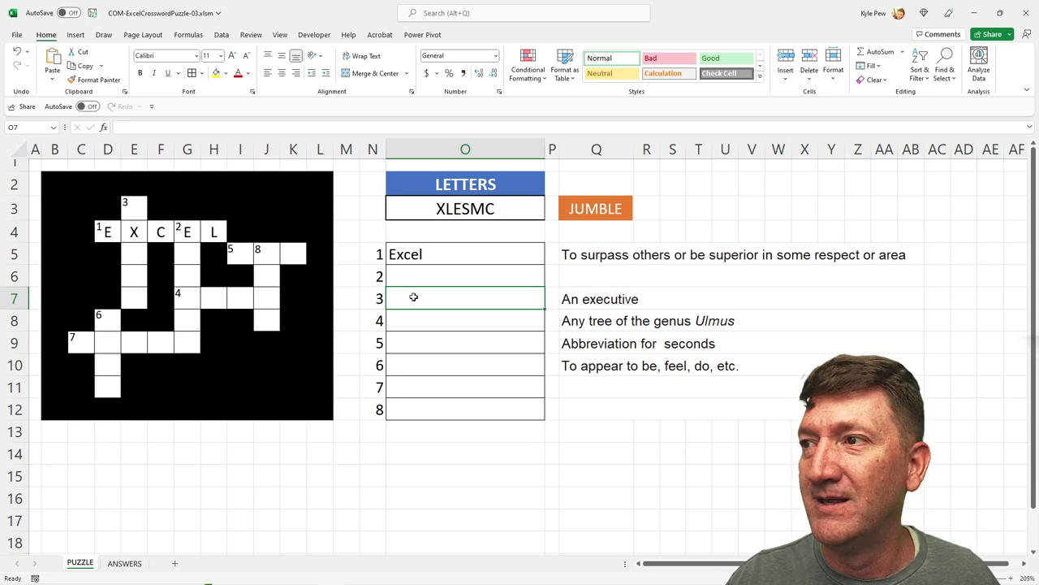
text(Execs)
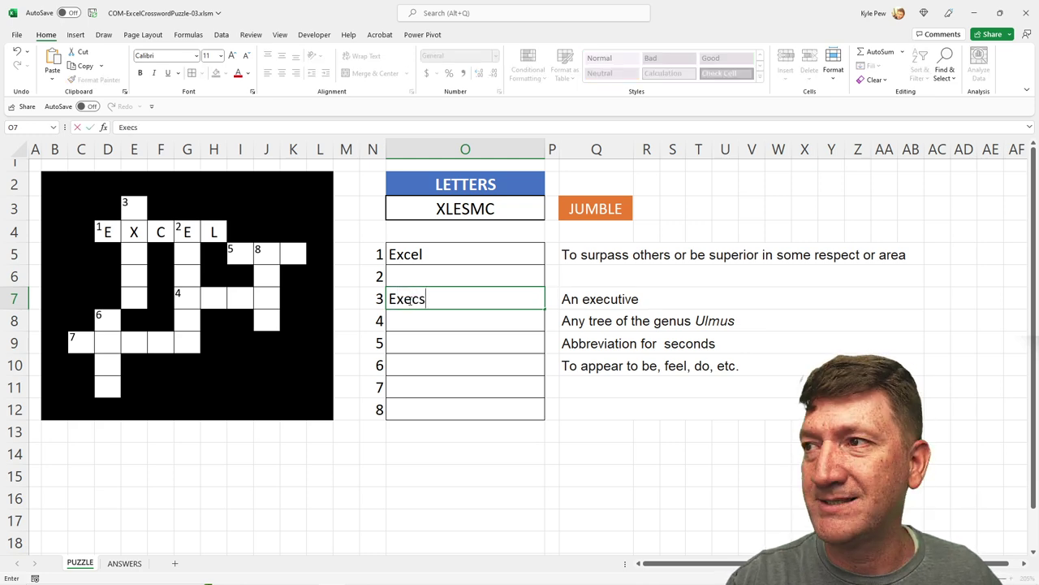
key(Return)
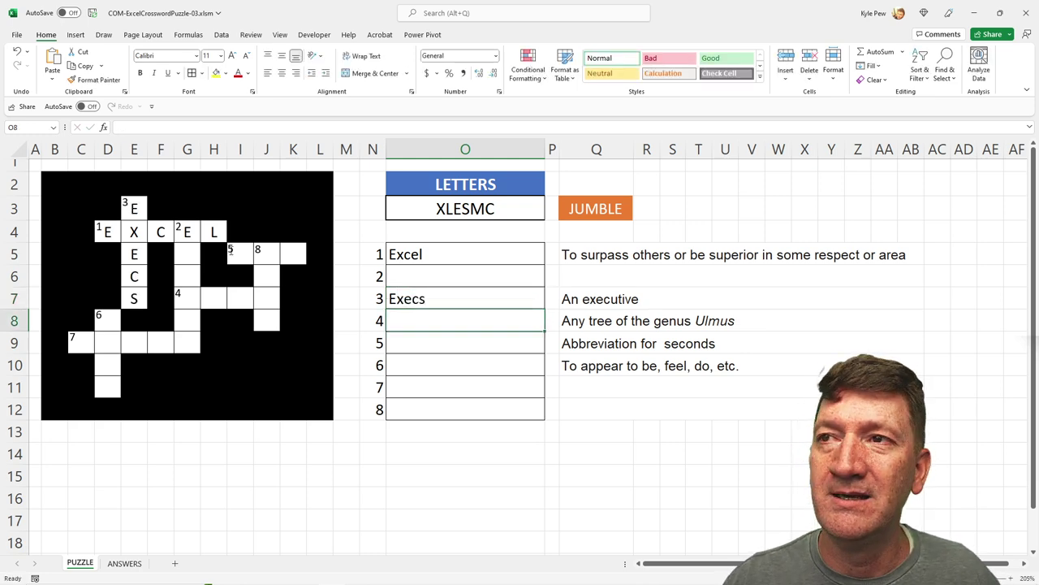
Check the formula result for Execs in C3 of the ANSWERS sheet and return to the PUZZLE sheet.
click(124, 563)
click(268, 234)
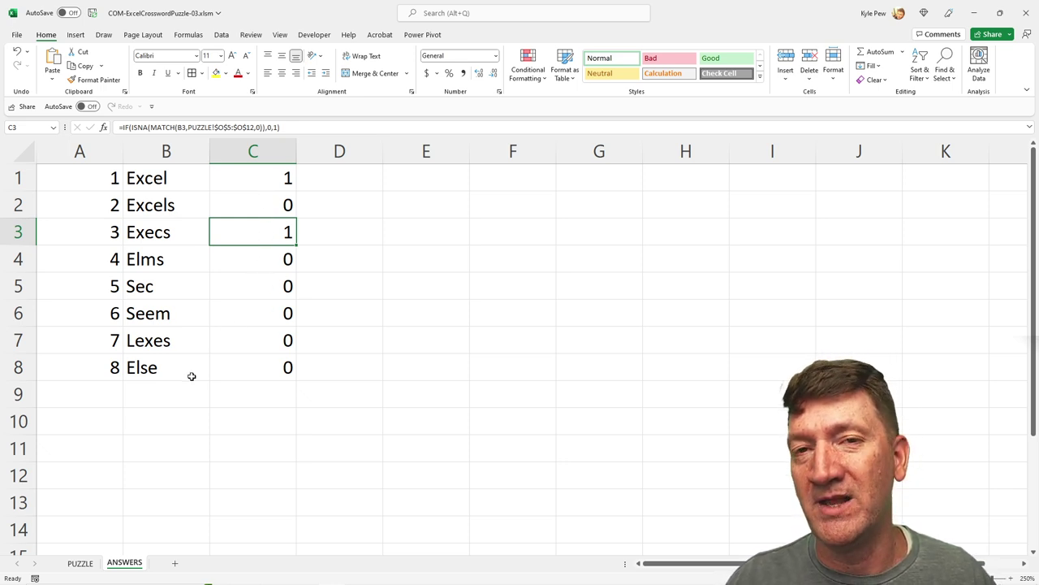
click(80, 562)
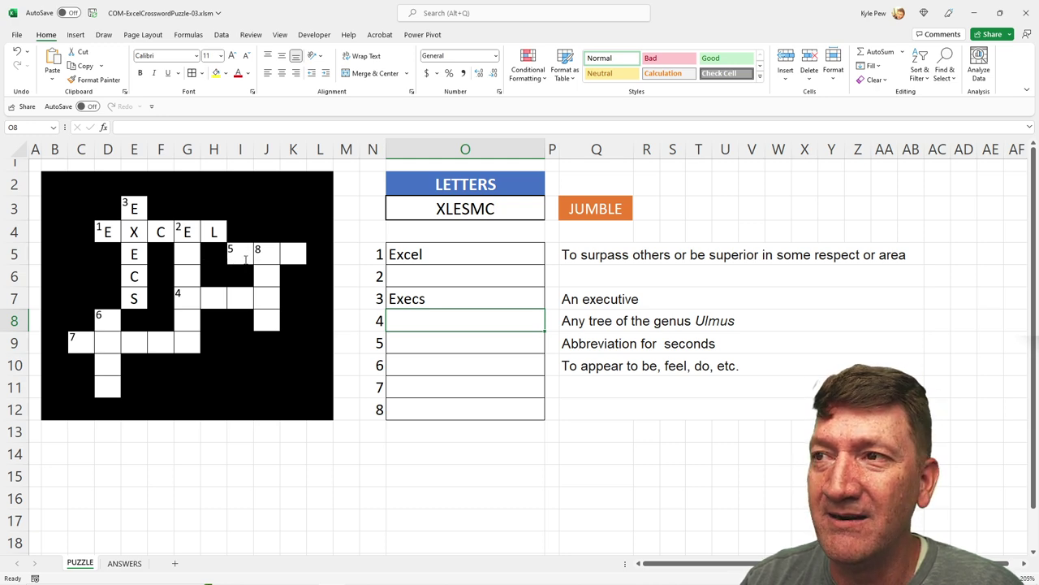
Inspect the content of grid cell J6 and the check formula in C1 of the ANSWERS sheet, and return to the PUZZLE sheet.
click(266, 273)
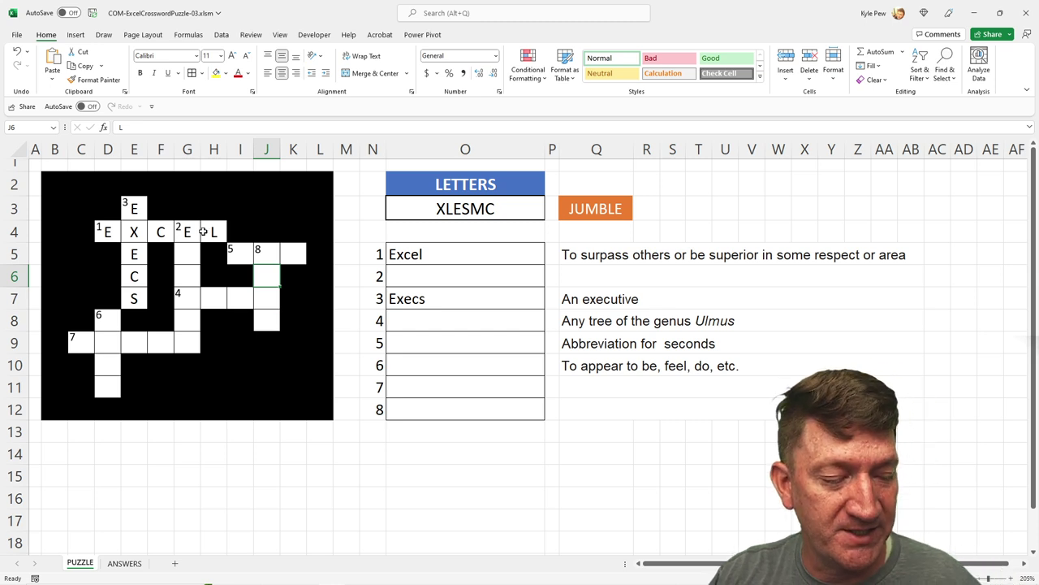
drag(125, 134, 204, 182)
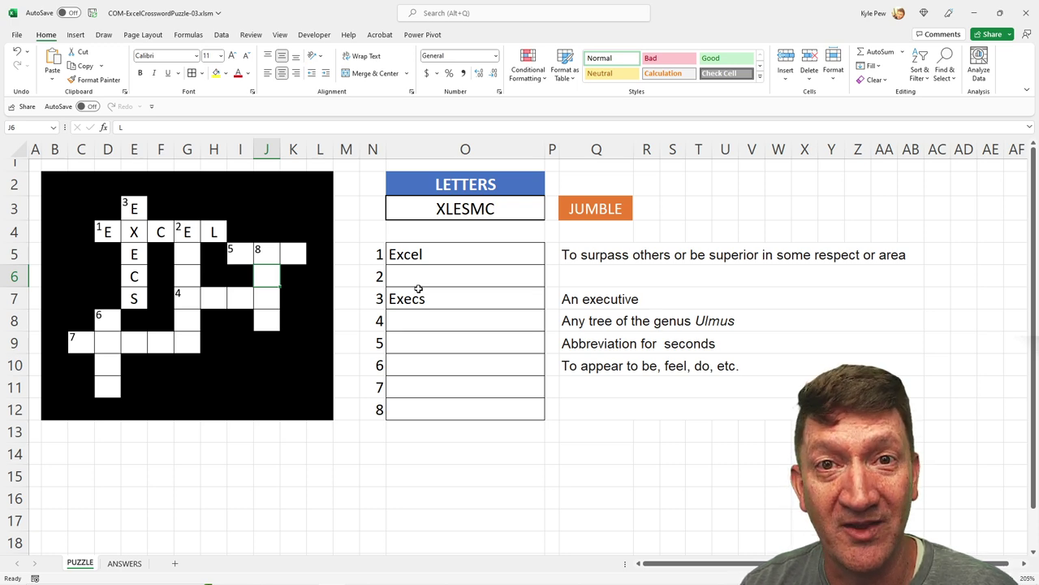
click(124, 562)
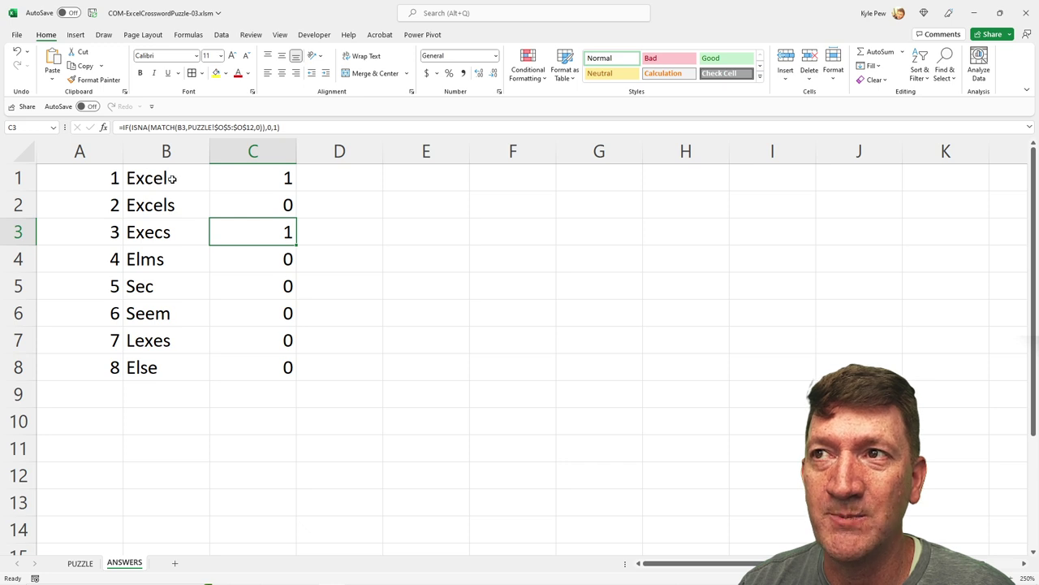
click(269, 181)
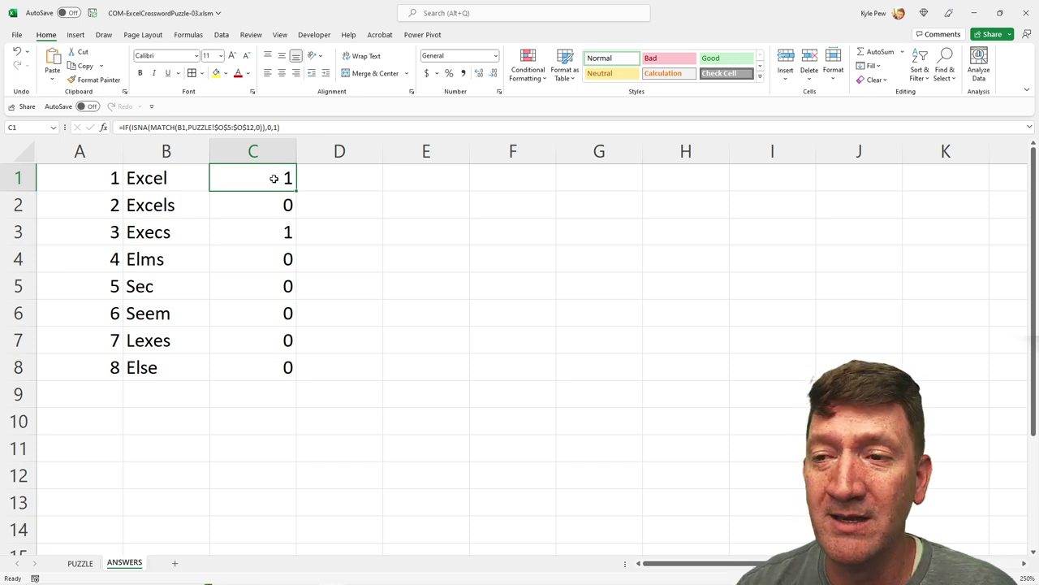
click(79, 563)
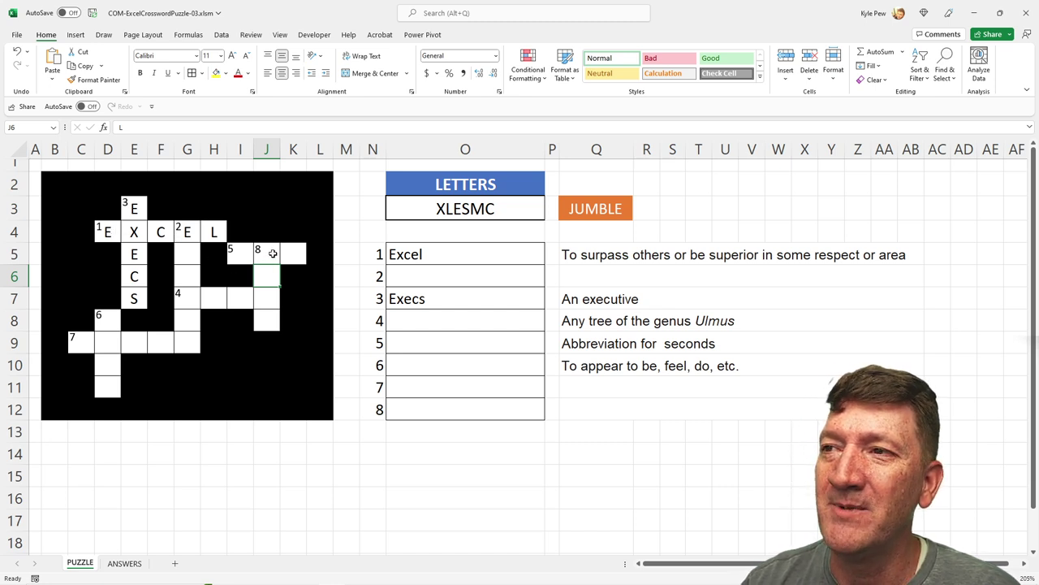
Set the font colour to light green in the conditional formatting rule =ANSWERS!$C$8=1 that applies to grid cells J5:J8.
drag(273, 254, 266, 319)
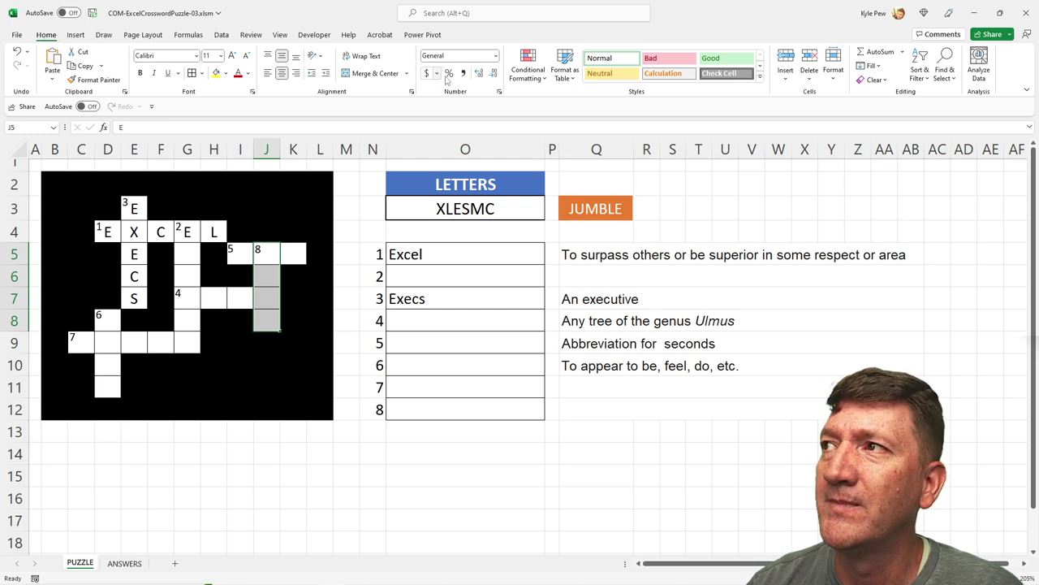
click(528, 69)
mouse_move(532, 149)
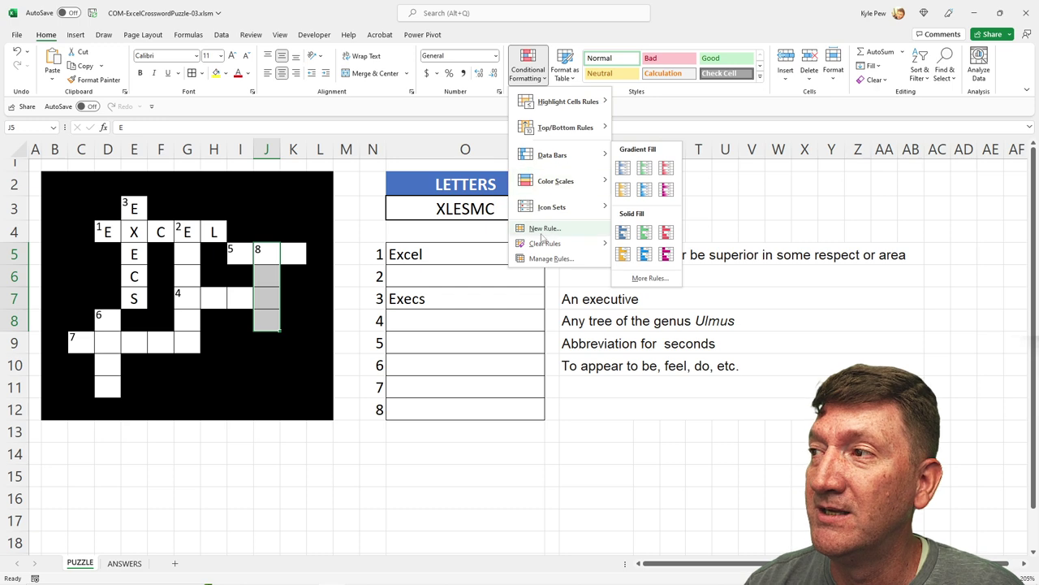
click(540, 259)
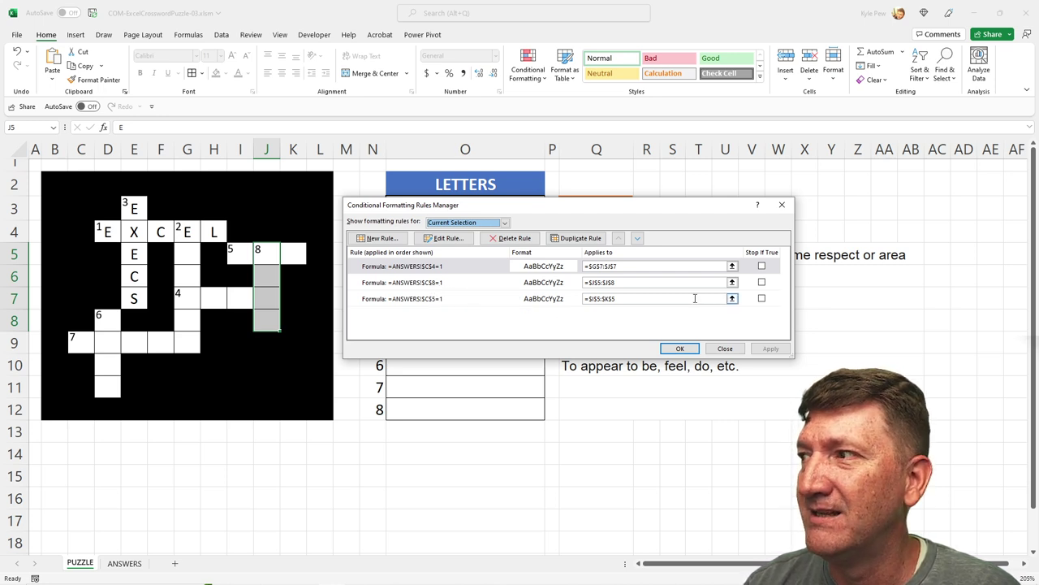
click(486, 289)
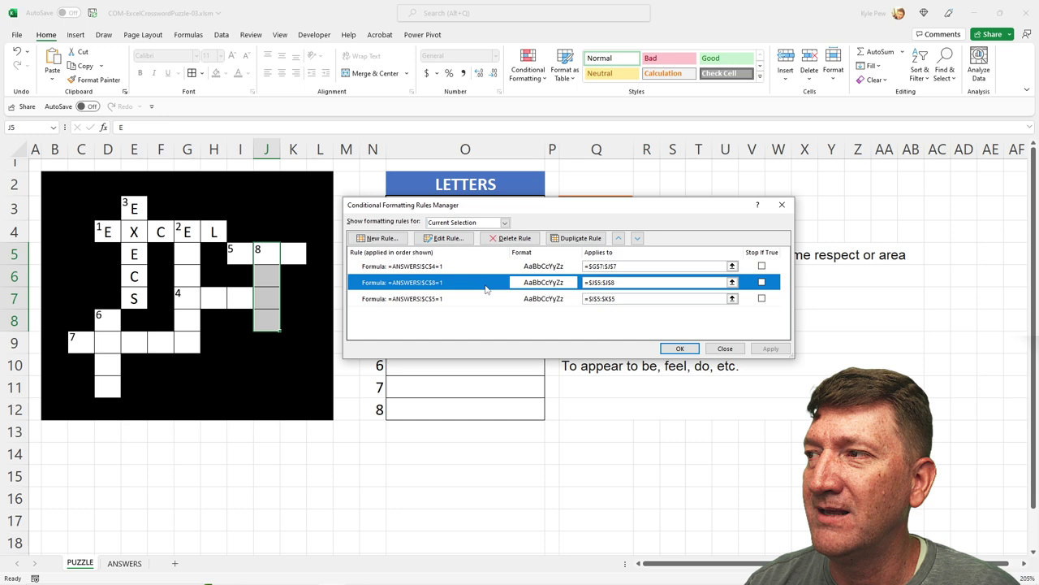
click(446, 240)
click(673, 347)
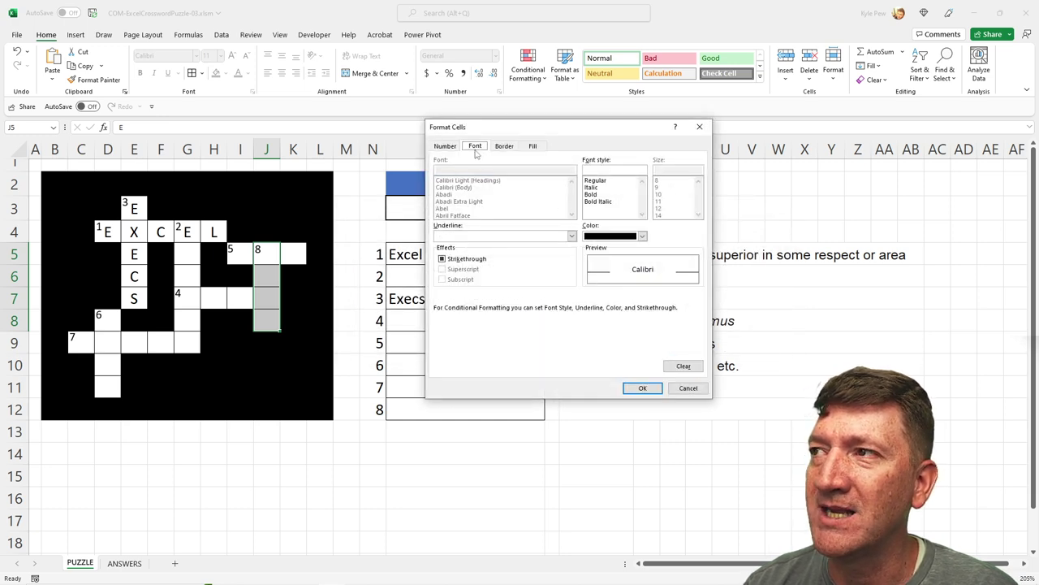
click(599, 236)
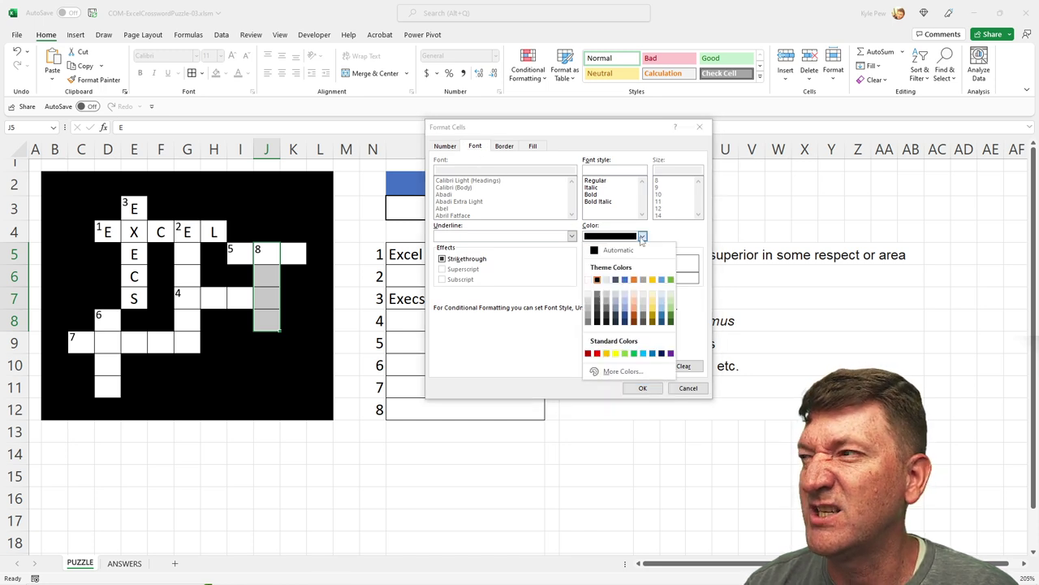
click(625, 354)
click(643, 388)
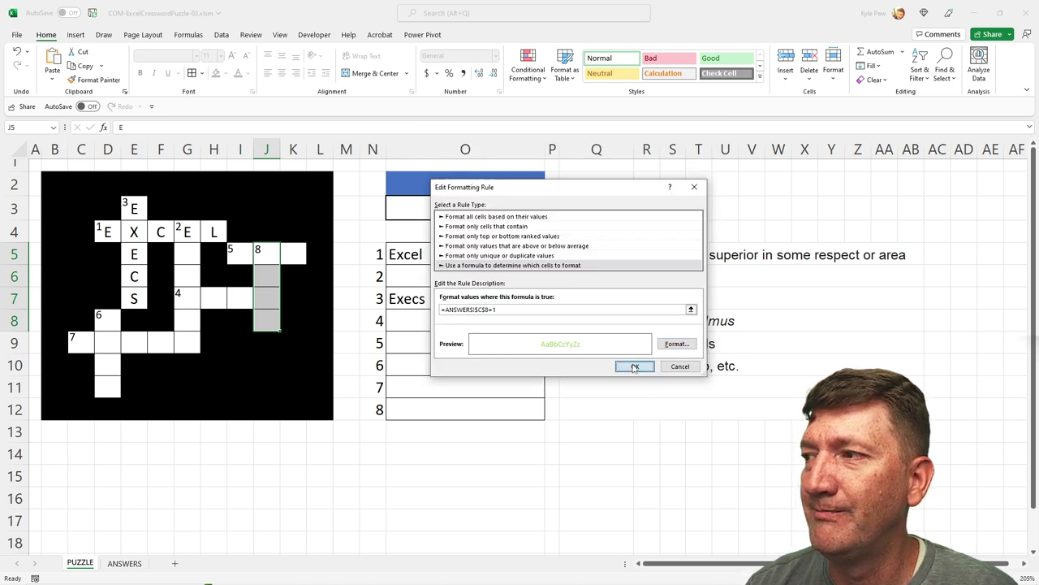
click(633, 367)
click(680, 349)
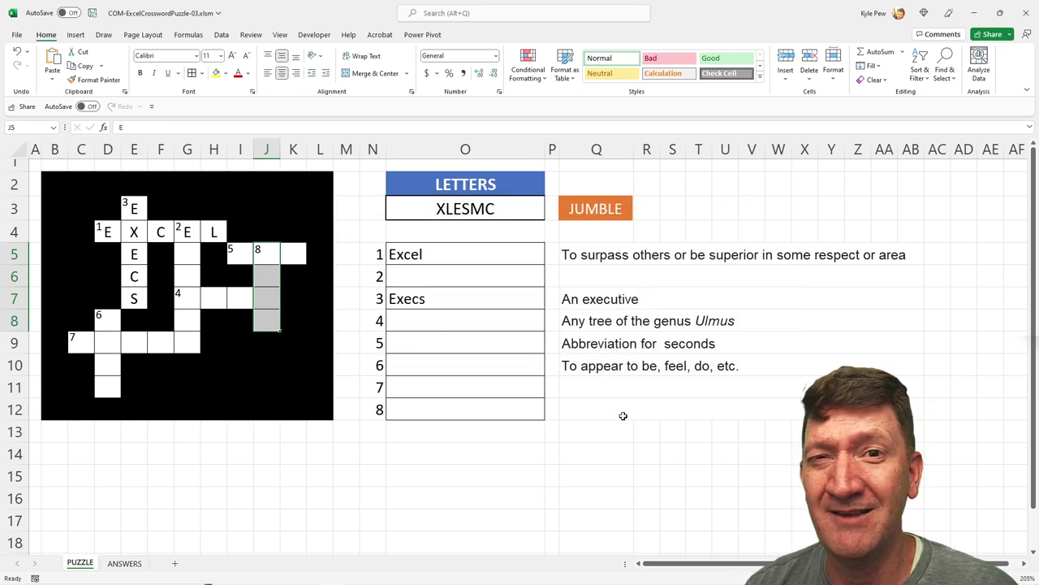
Look up answer 8 on the ANSWERS sheet and enter Else in cell O12 of the PUZZLE sheet.
click(125, 563)
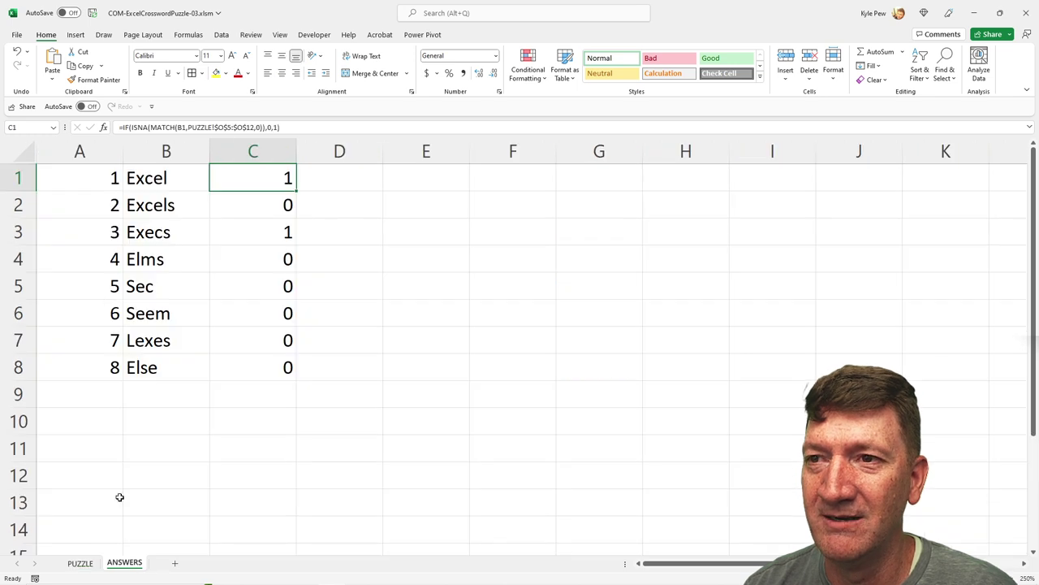
click(73, 566)
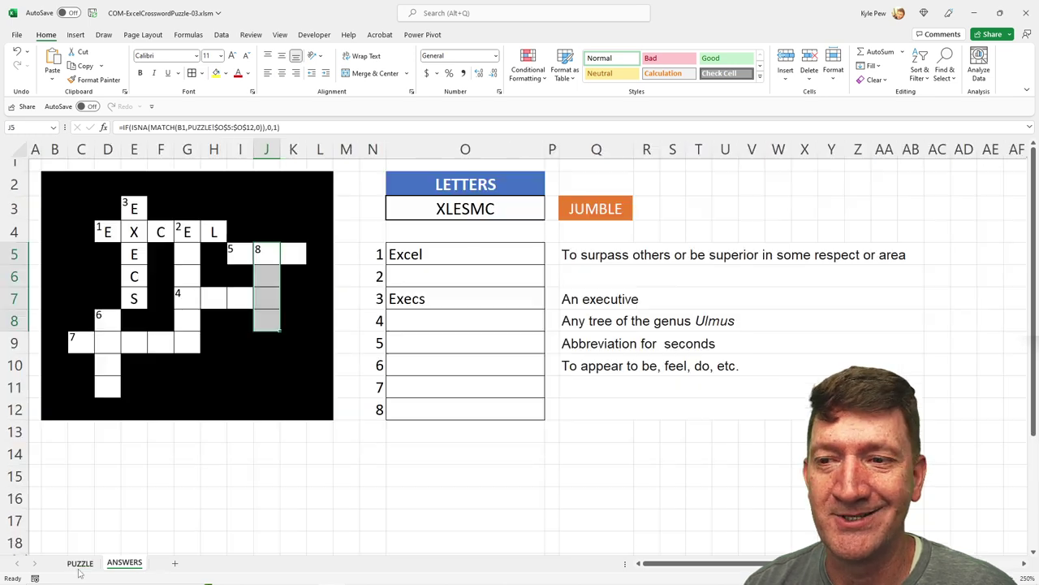
click(436, 413)
text(Else)
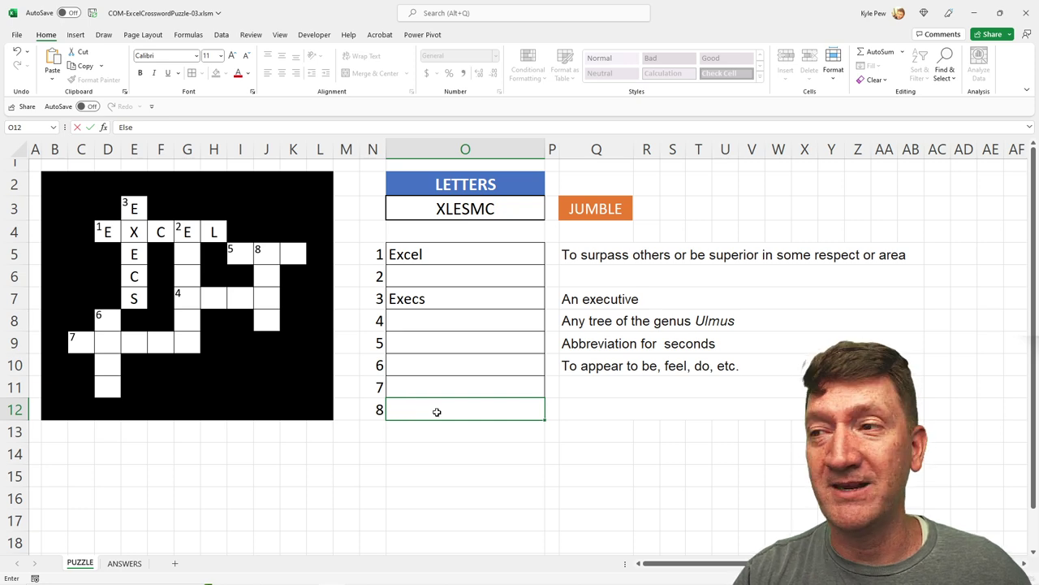
key(Return)
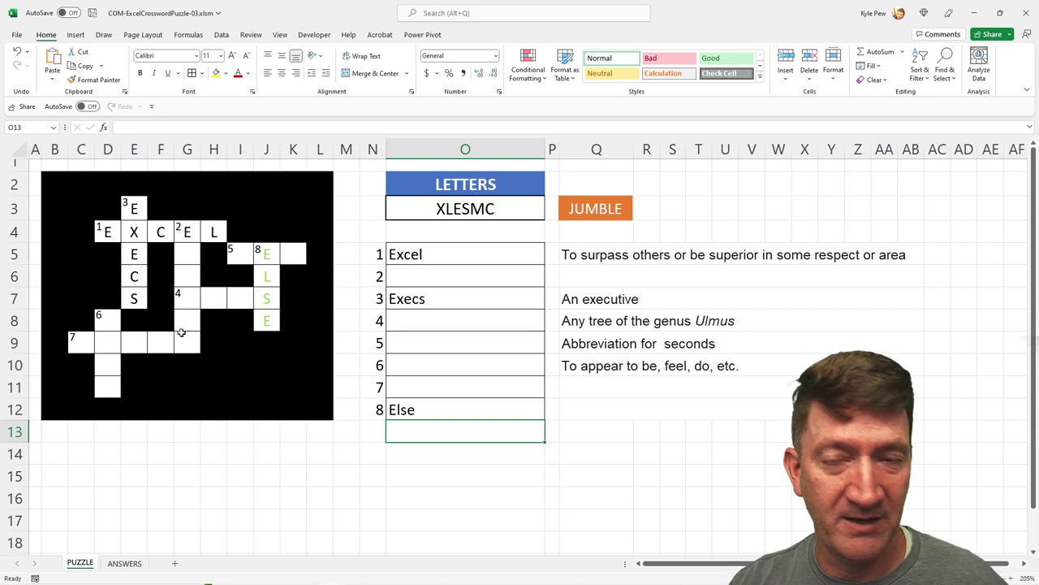
Run the puzzle's JUMBLE macro twice to reshuffle the letters in cell O3.
drag(384, 237, 548, 426)
drag(418, 196, 513, 219)
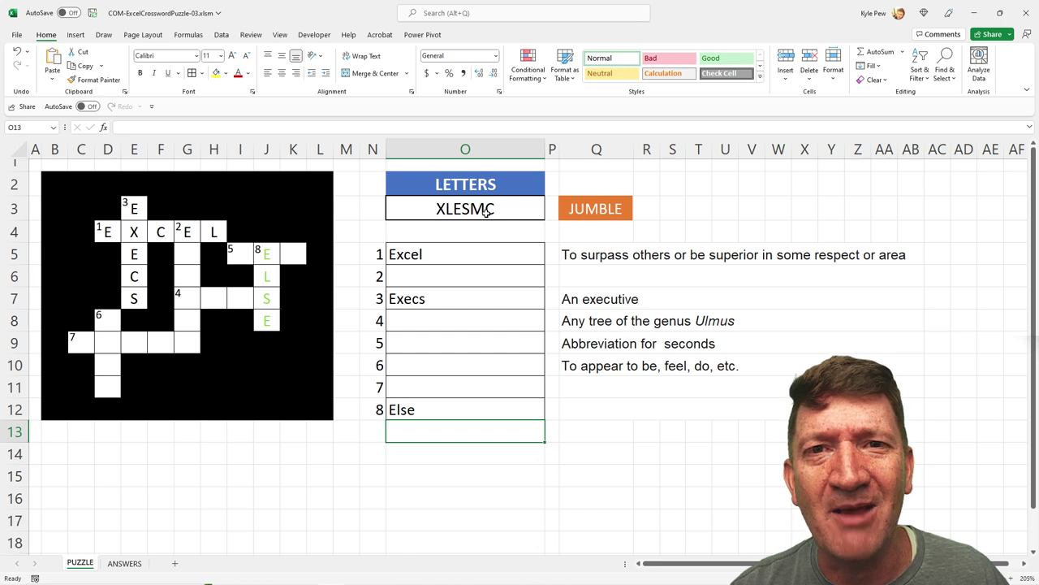
click(588, 220)
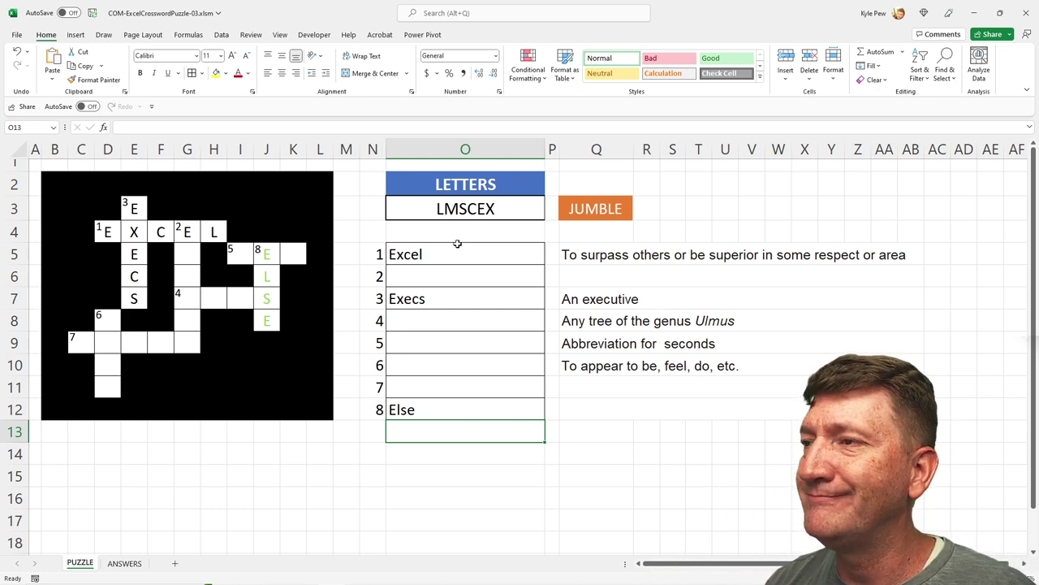
click(578, 213)
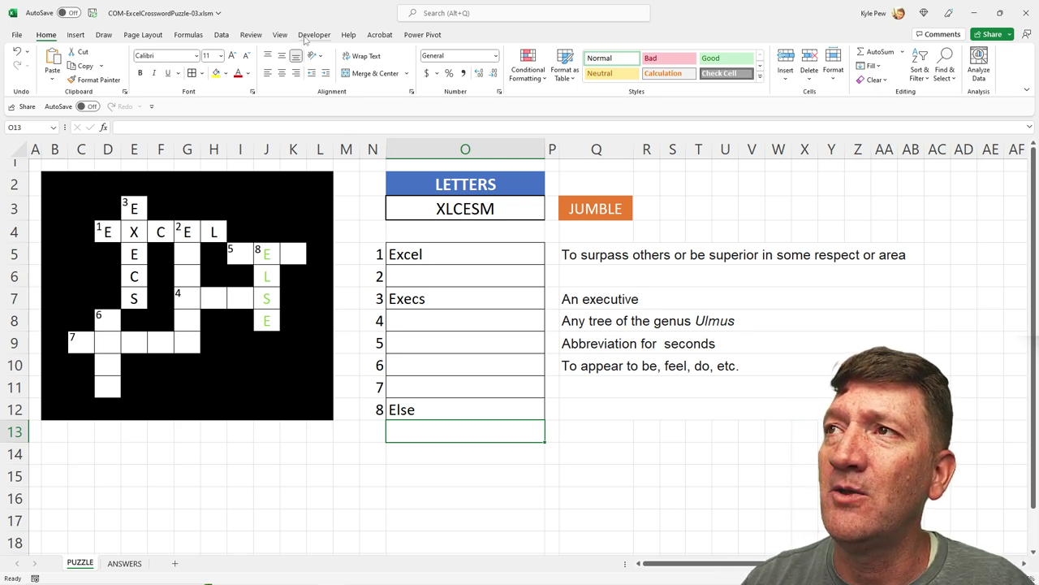
Open the Jumble macro for editing, examine its VBA code and the ScrambleWord procedure it calls, and close the code editor.
click(279, 35)
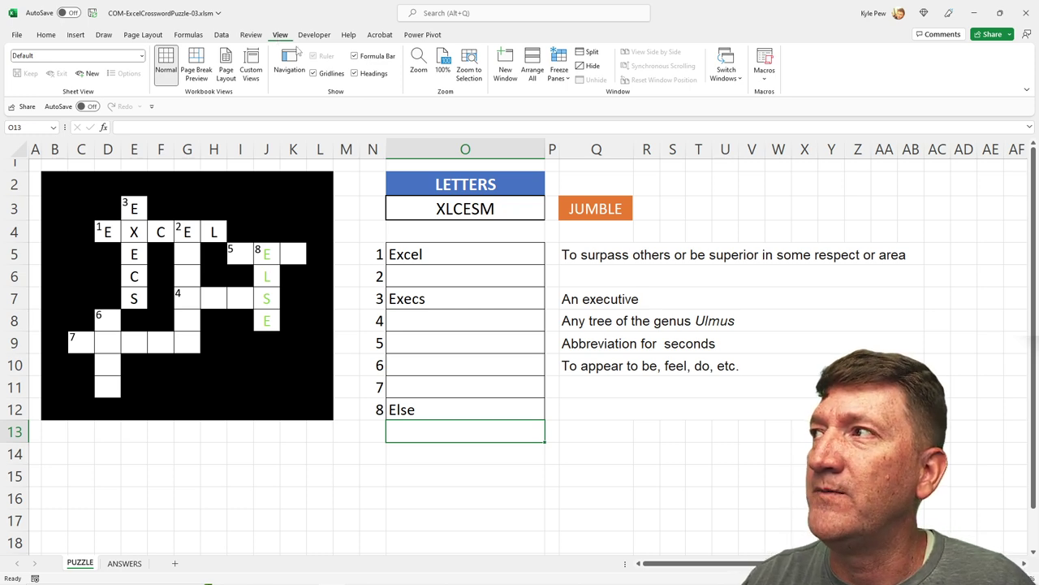
click(764, 78)
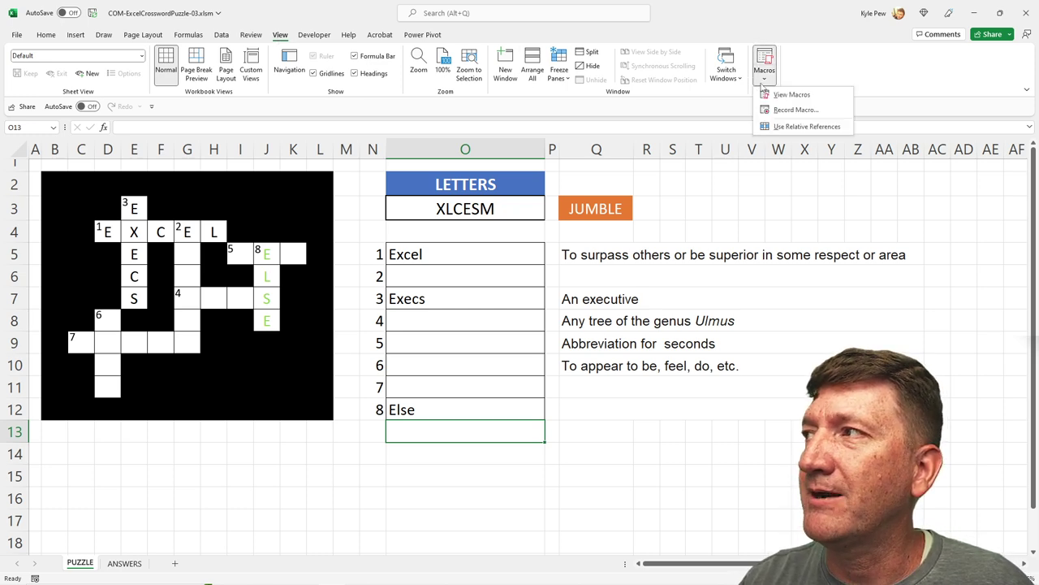
click(786, 101)
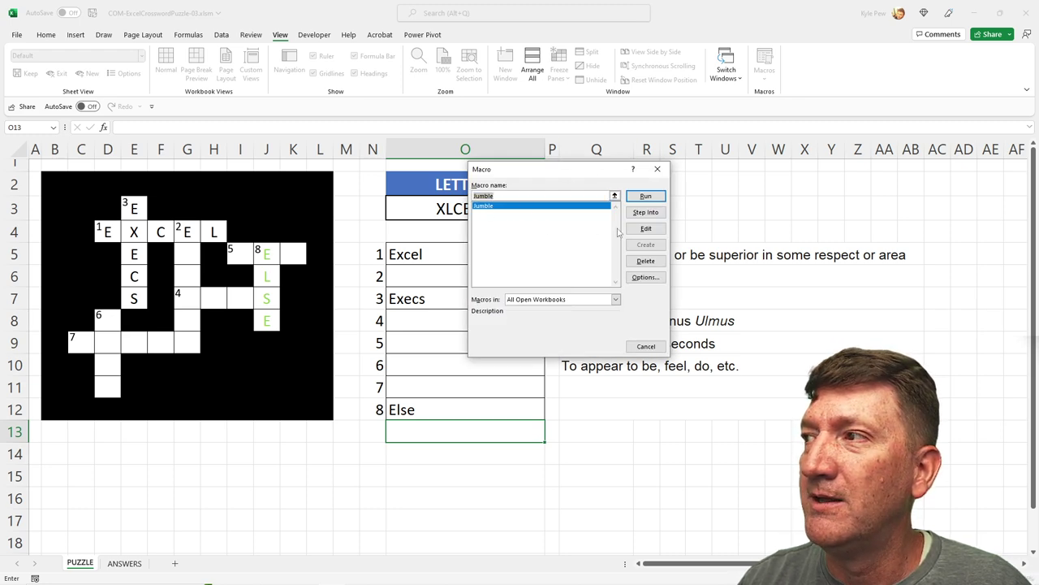
click(646, 229)
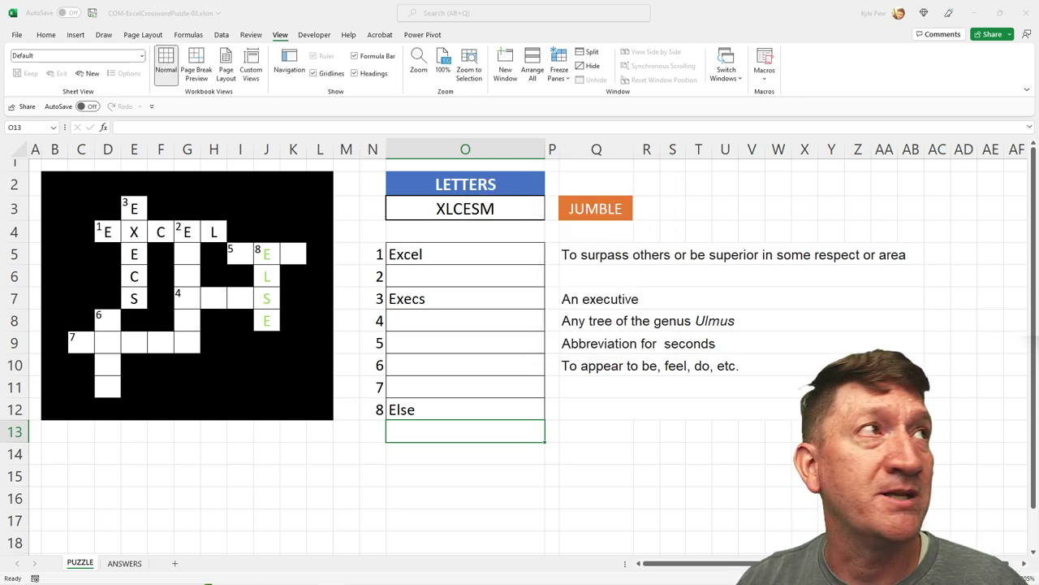
drag(2, 91, 346, 22)
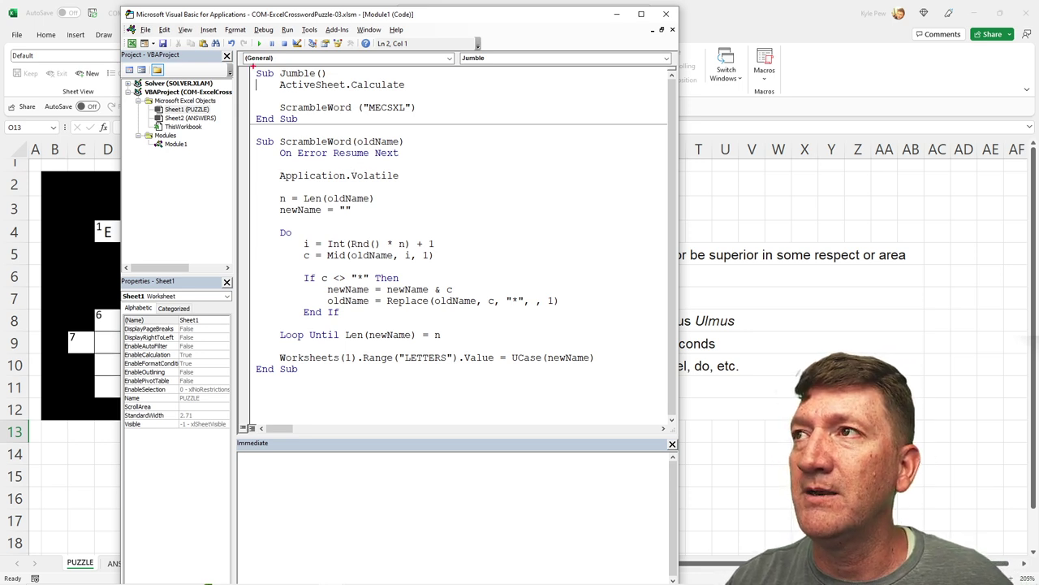
mouse_move(252, 70)
mouse_down()
mouse_move(336, 111)
mouse_move(435, 125)
mouse_up()
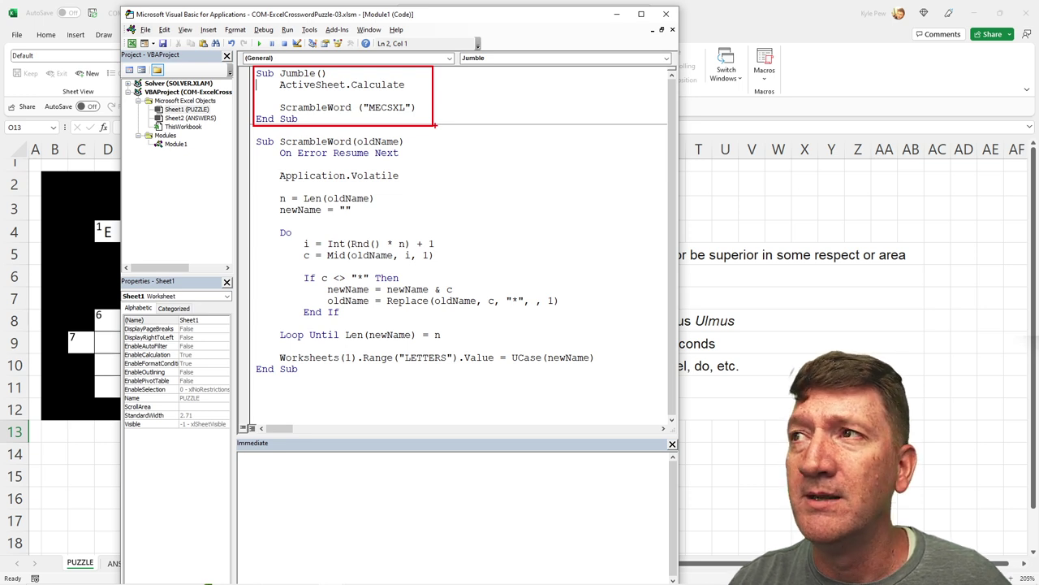
drag(276, 107, 240, 99)
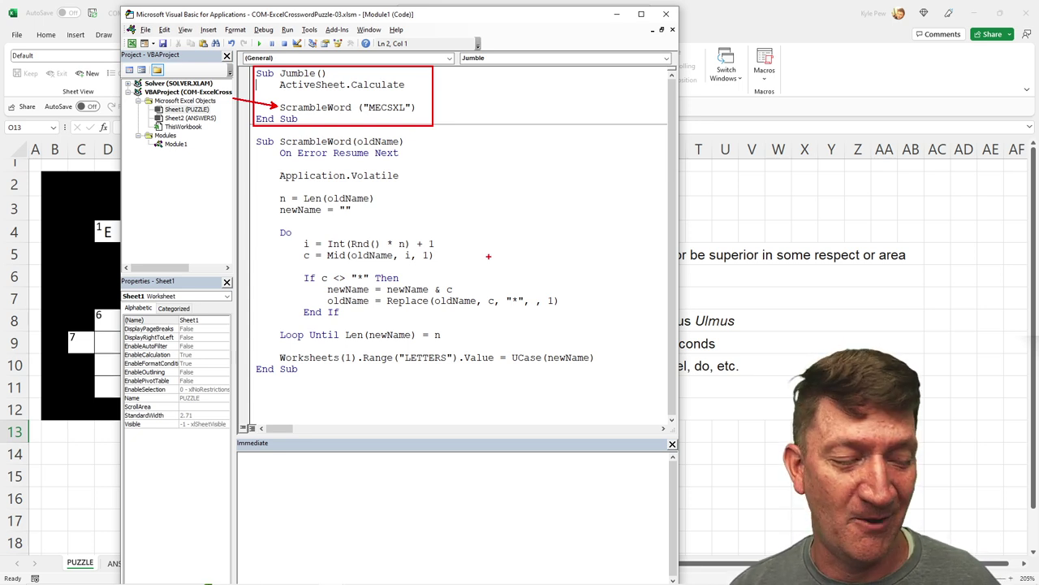
click(667, 15)
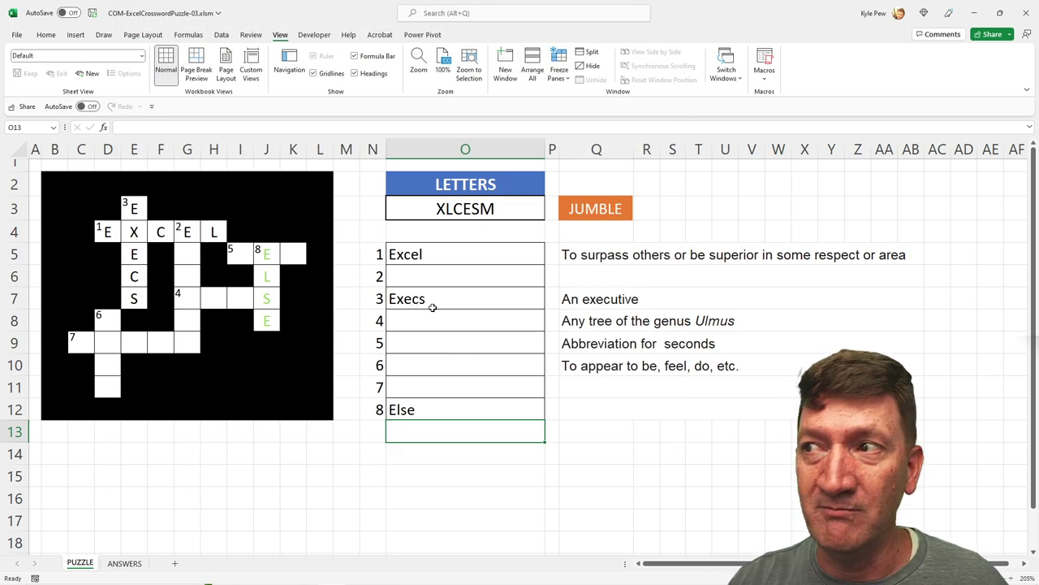